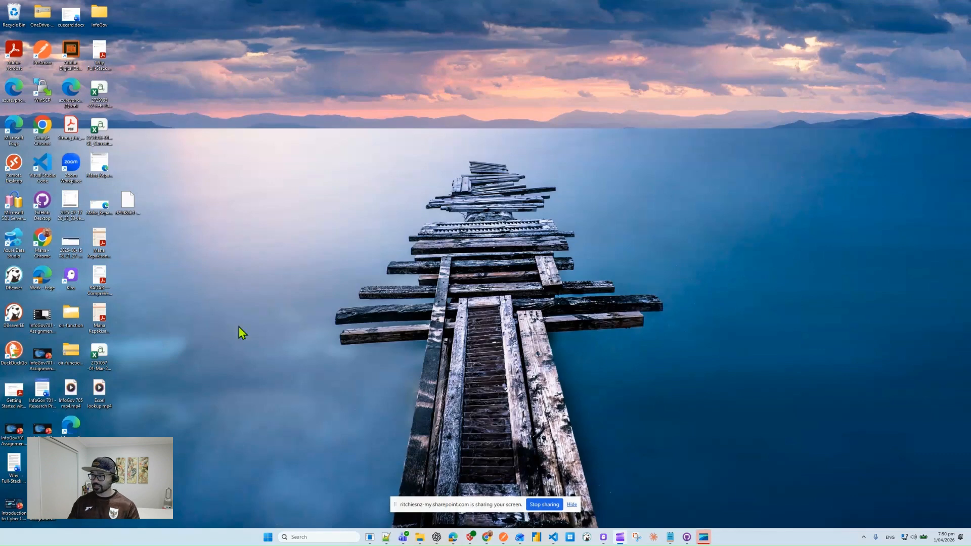
# - Search for and open Power Automate, and maximize its window
pyautogui.click(312, 531)
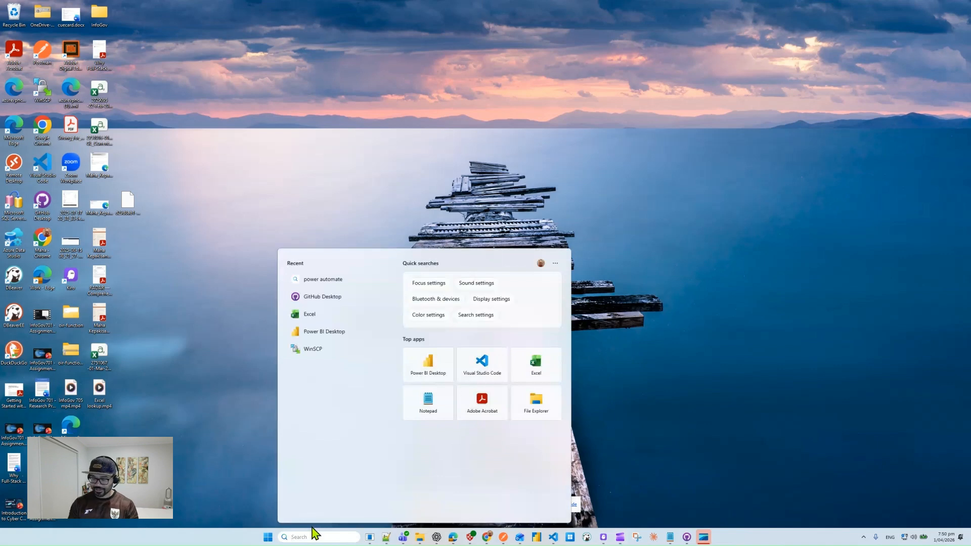
pyautogui.write('power automate')
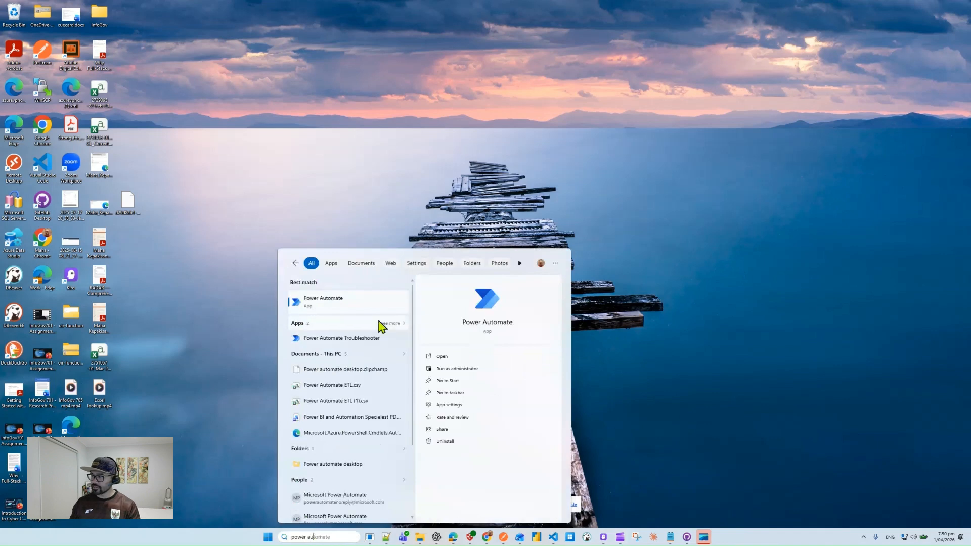
pyautogui.click(367, 309)
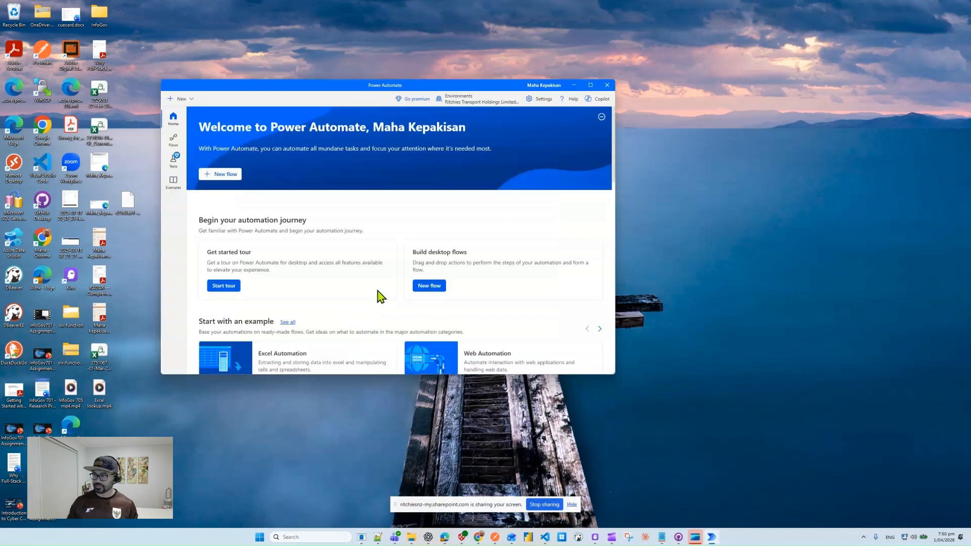
pyautogui.click(592, 87)
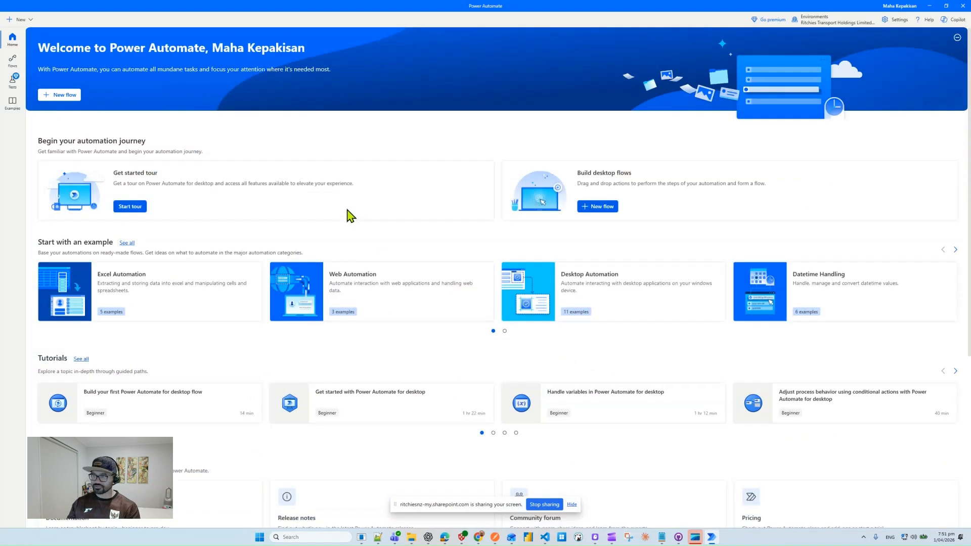
# - Create a new desktop flow named Test with Power Fx left disabled
pyautogui.click(20, 19)
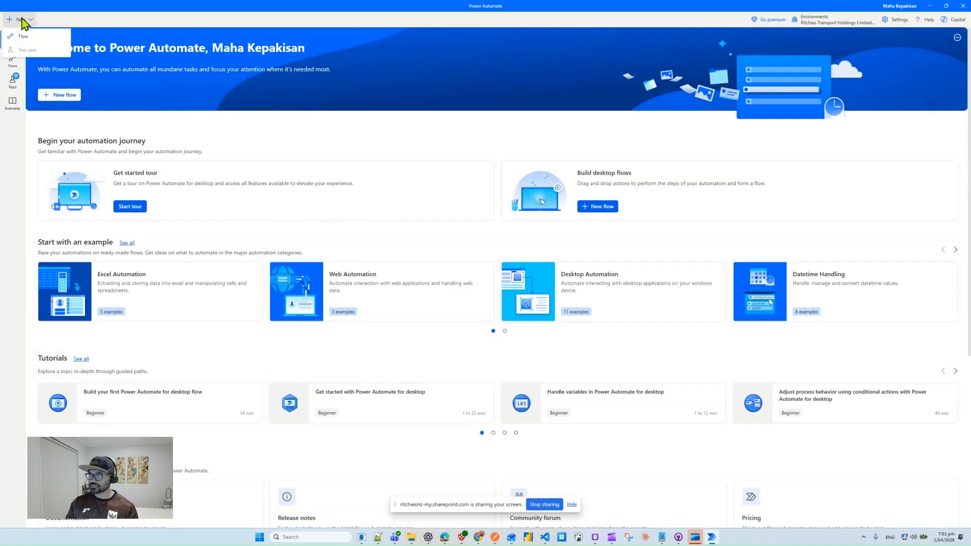
pyautogui.click(34, 36)
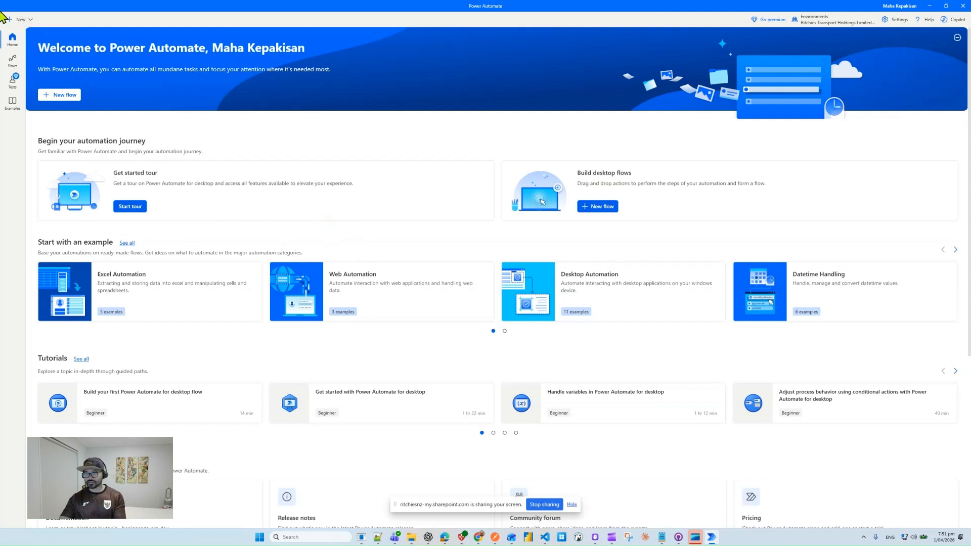
pyautogui.write('Test')
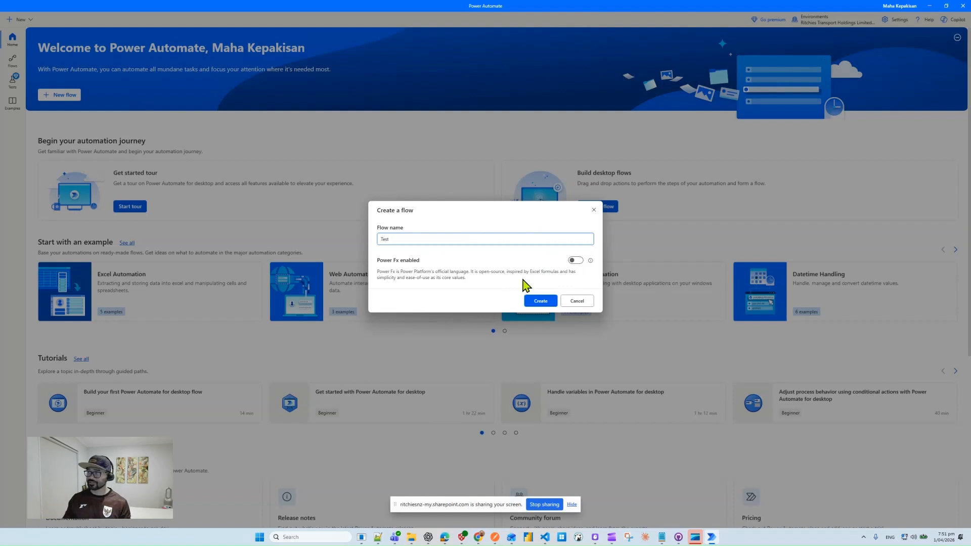
pyautogui.click(551, 303)
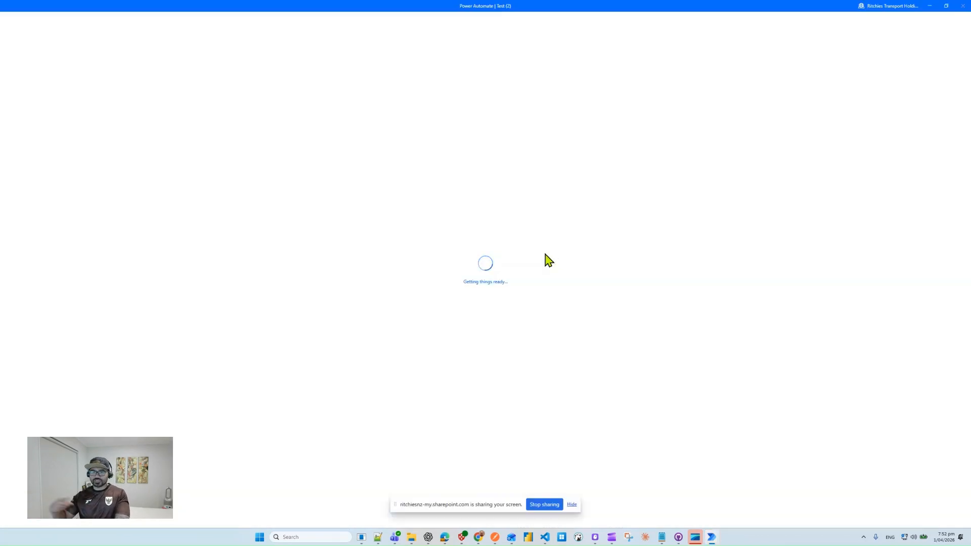
# - Expand the Mouse and keyboard actions and start a new recording with the Recorder
pyautogui.click(42, 38)
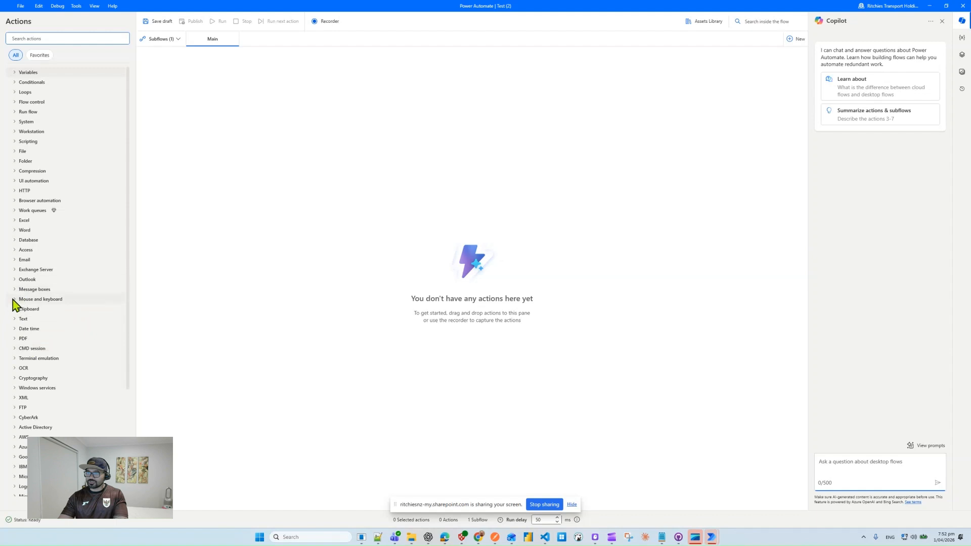
pyautogui.click(17, 300)
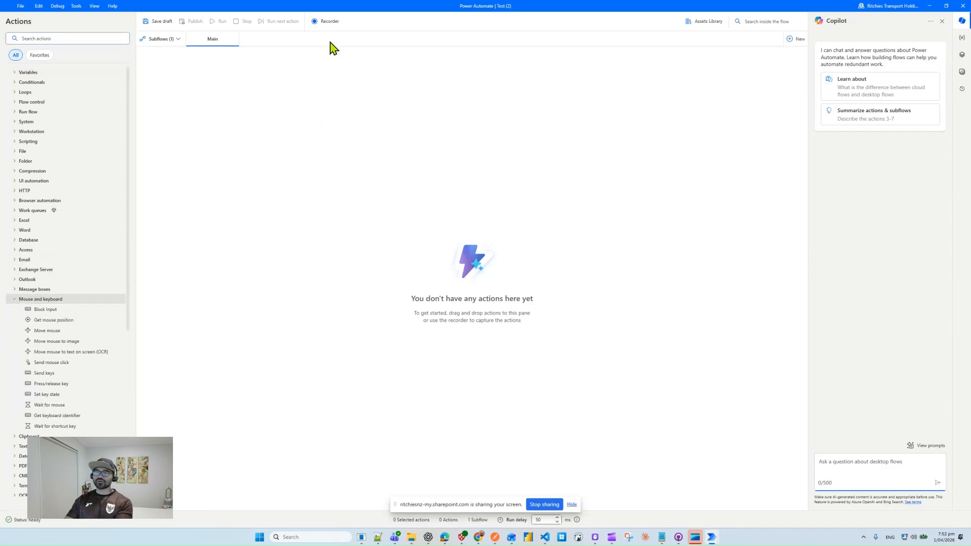
pyautogui.click(328, 22)
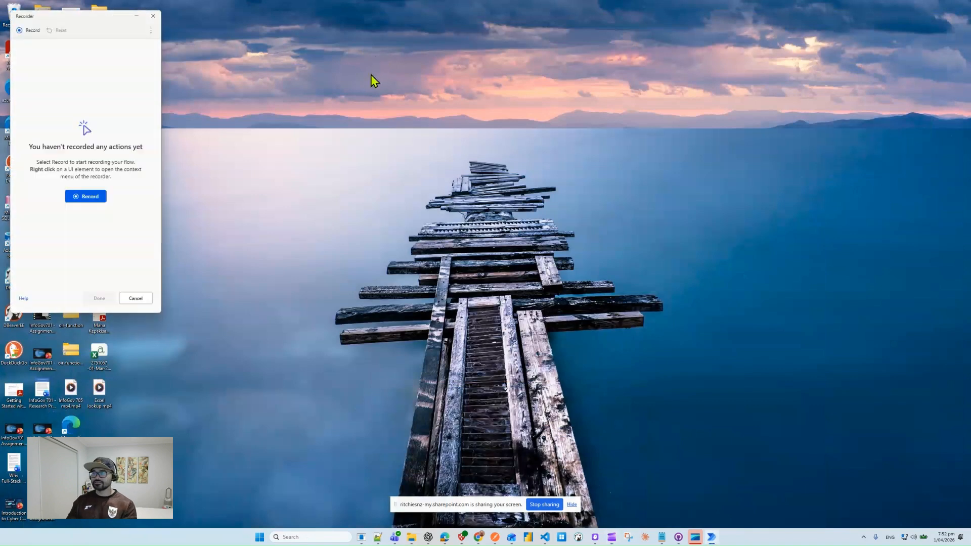
pyautogui.click(99, 202)
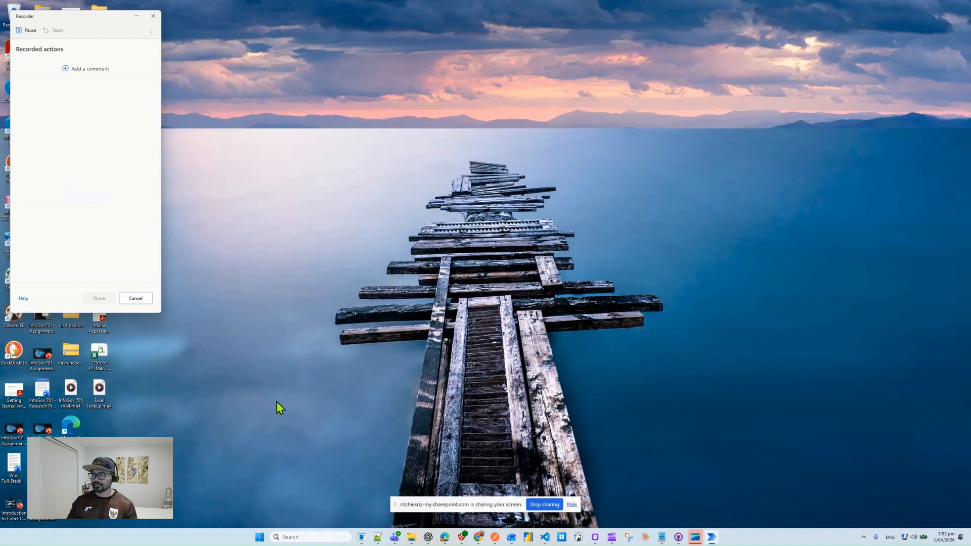
# - Record searching for "note", opening Notepad and entering "test this is cool" in the text editor, and finish the recording
pyautogui.click(310, 537)
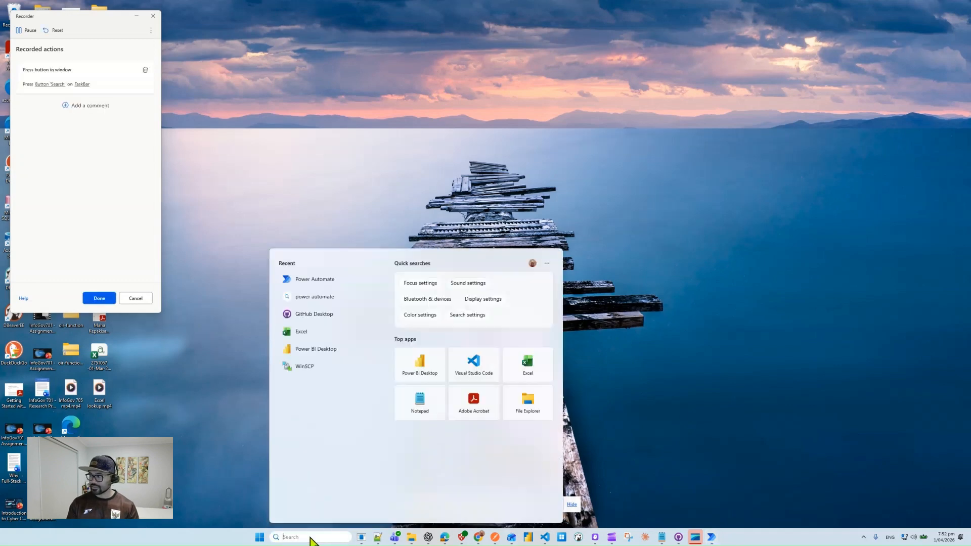
pyautogui.write('note')
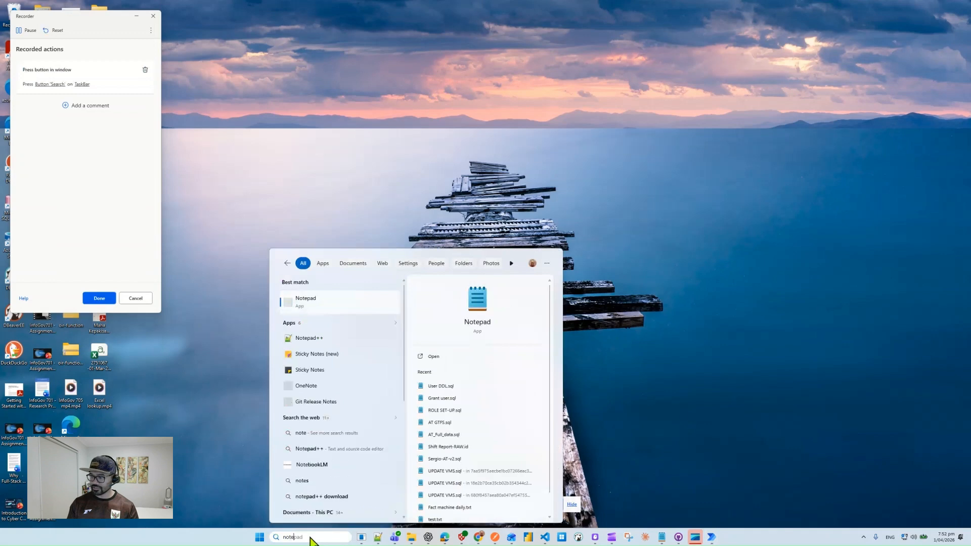
pyautogui.press('Return')
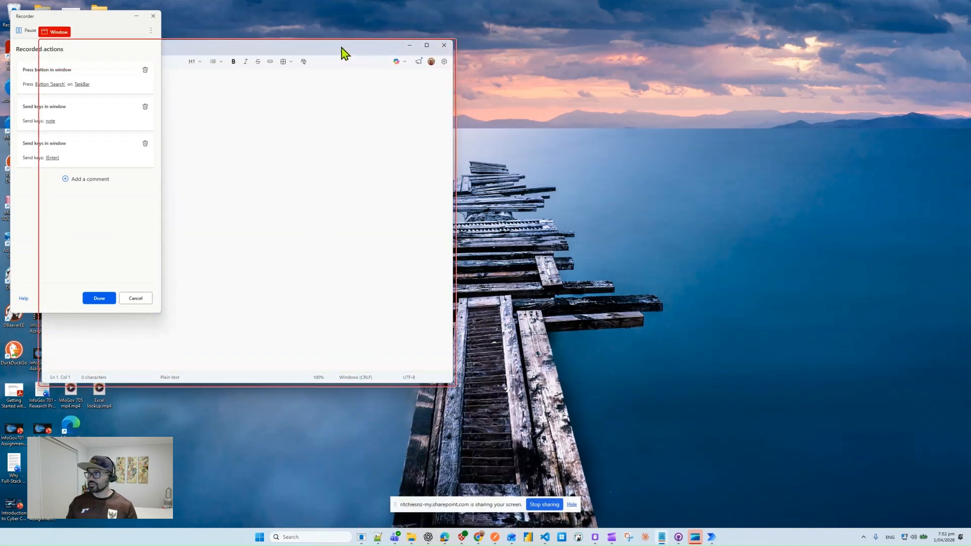
pyautogui.click(339, 82)
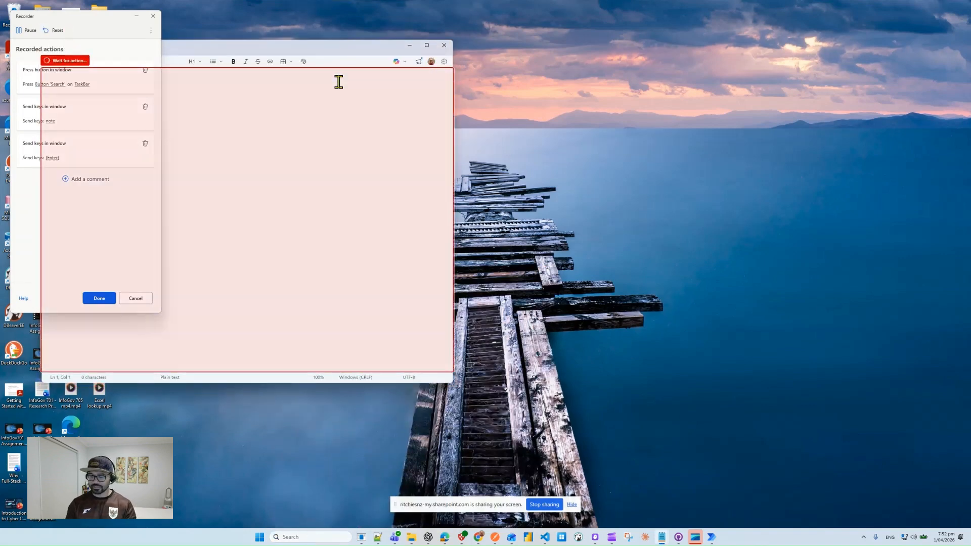
pyautogui.write('Hello, World!')
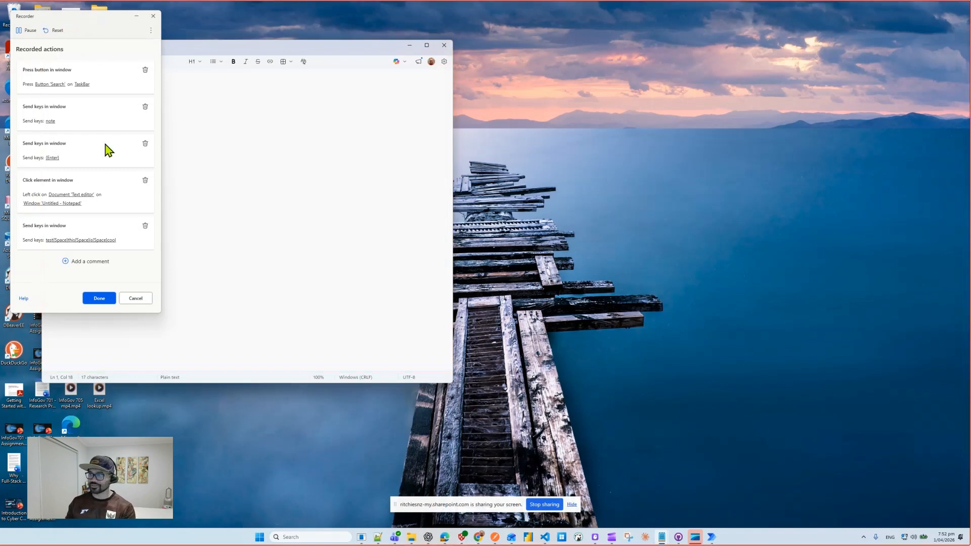
pyautogui.click(99, 300)
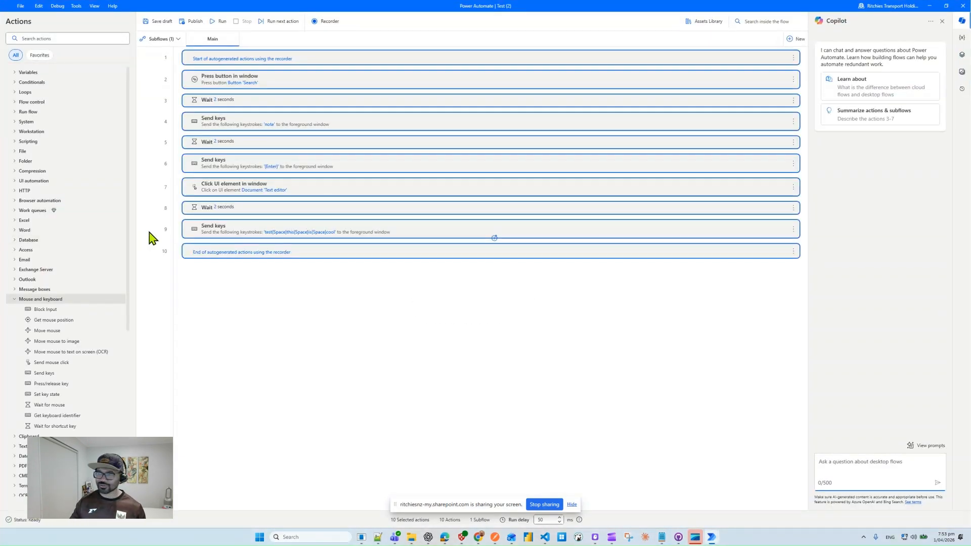
# - Close the Notepad document containing the test text without saving it, and close the remaining Notepad window
pyautogui.moveTo(660, 540)
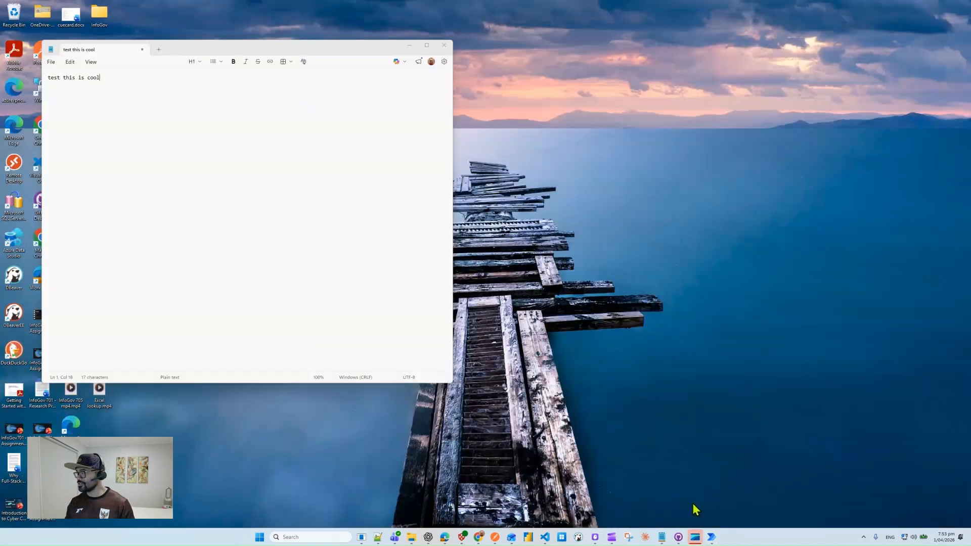
pyautogui.click(693, 510)
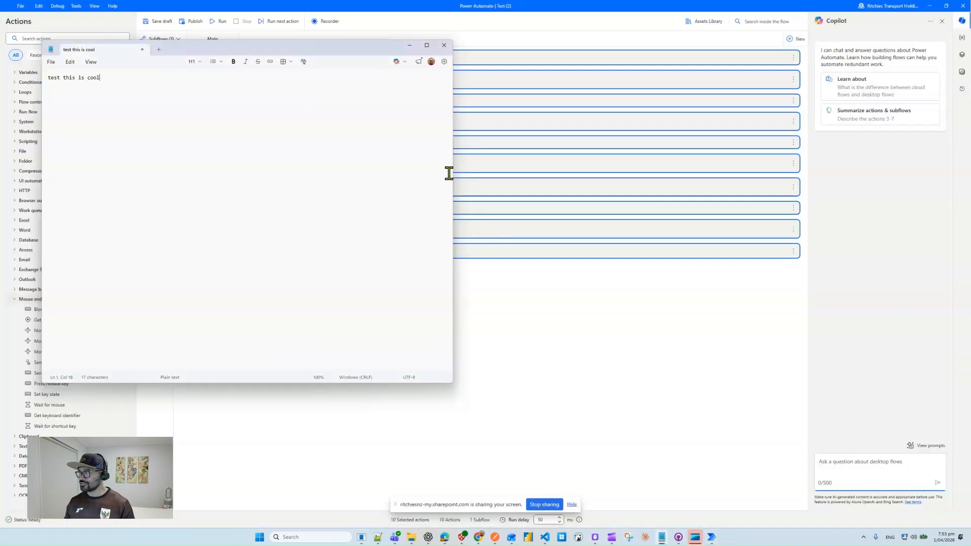
pyautogui.click(449, 46)
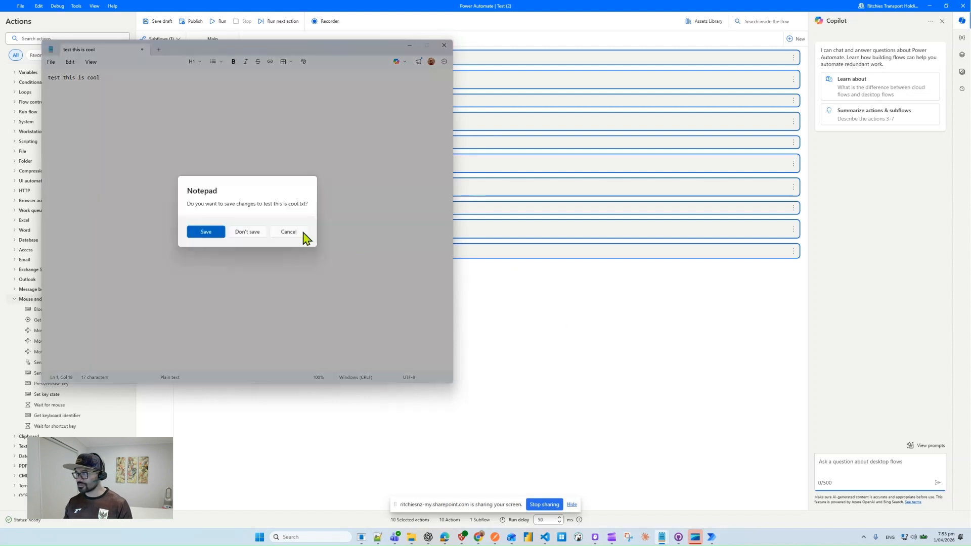
pyautogui.click(239, 234)
pyautogui.moveTo(662, 537)
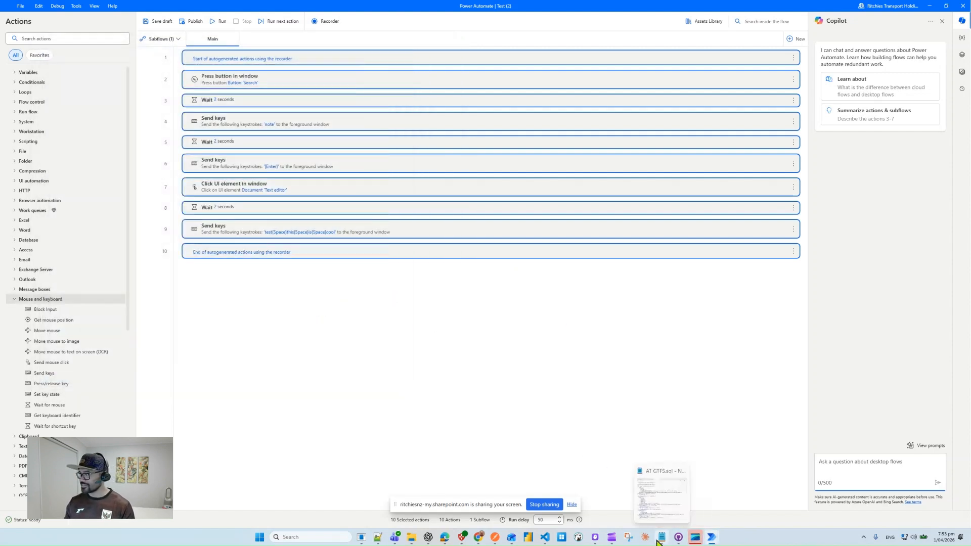
pyautogui.click(682, 471)
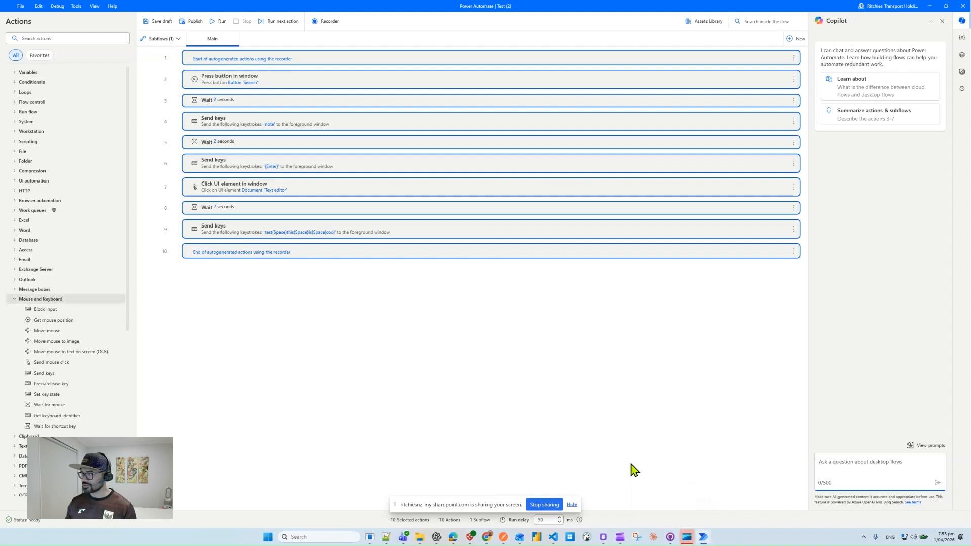
# - Run the flow to test the recorded Notepad actions and return to the flow designer
pyautogui.click(430, 335)
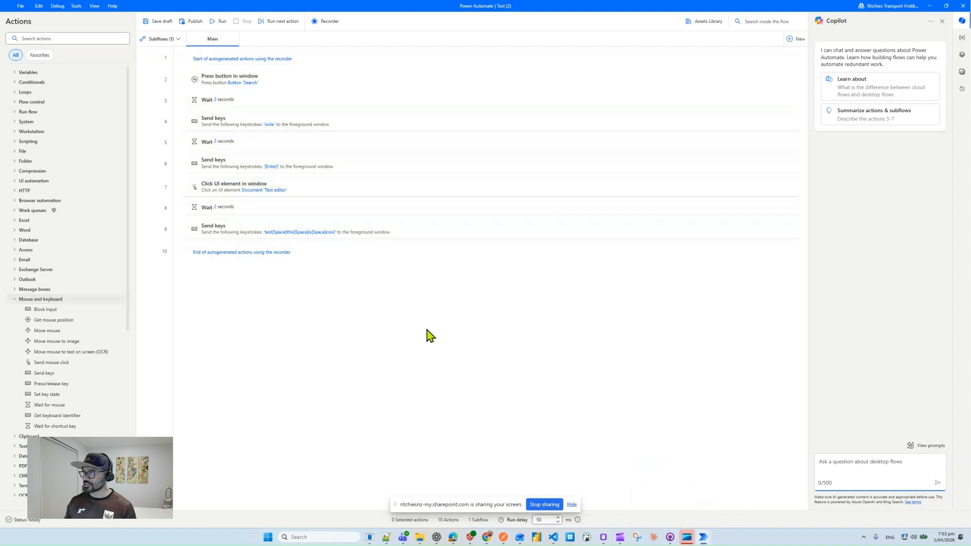
pyautogui.click(223, 23)
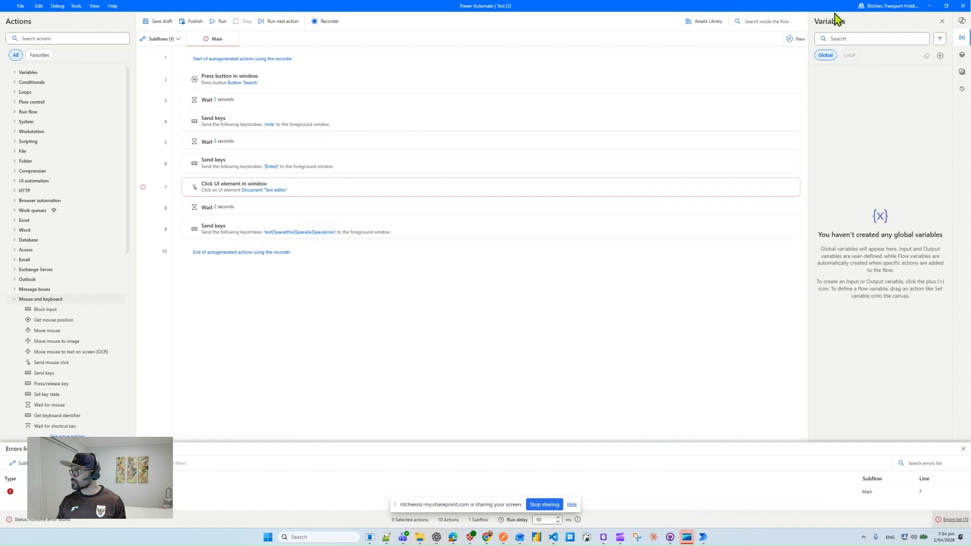
pyautogui.moveTo(804, 2); pyautogui.dragTo(633, 154)
pyautogui.click(928, 5)
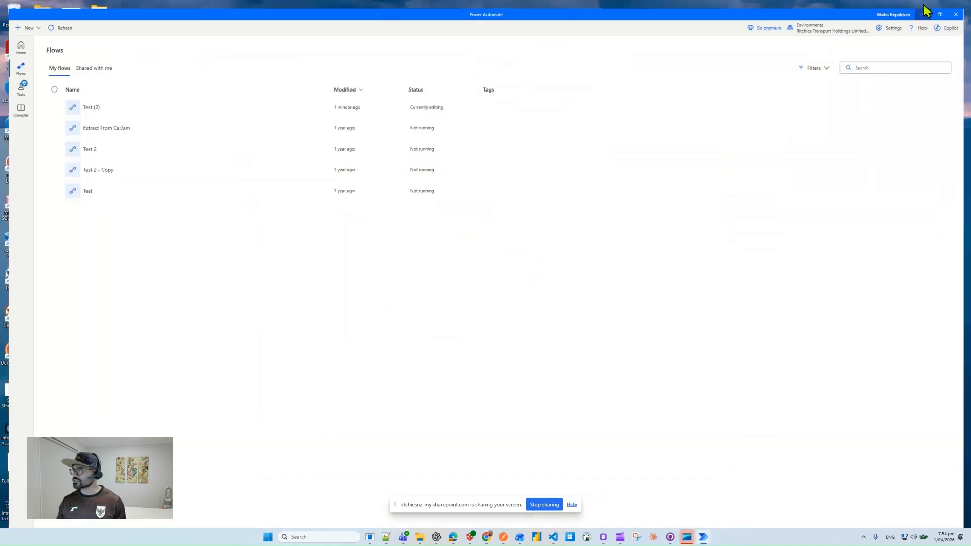
pyautogui.doubleClick(449, 158)
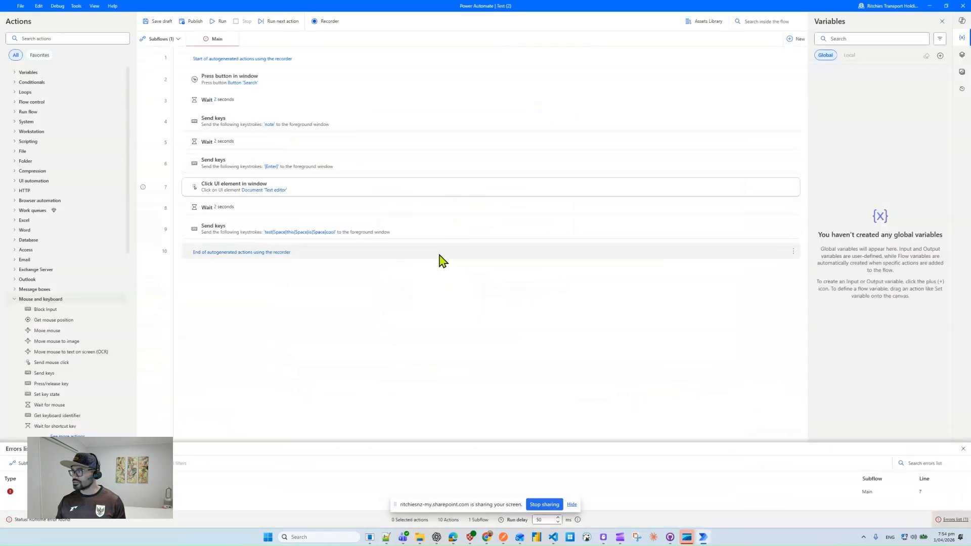
# - Cut the Click UI element in window action from the flow and set the wait before the last Send keys action to 5 seconds
pyautogui.rightClick(283, 189)
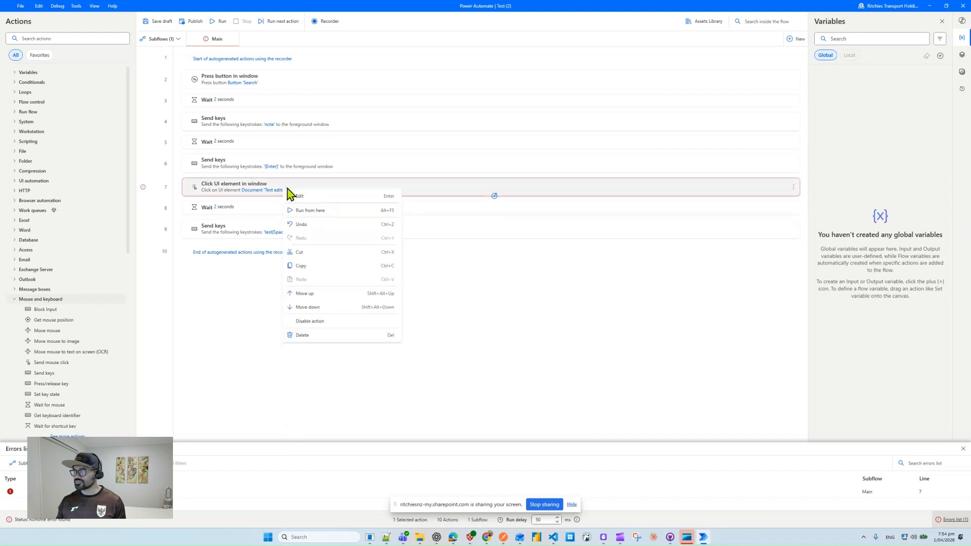
pyautogui.click(321, 254)
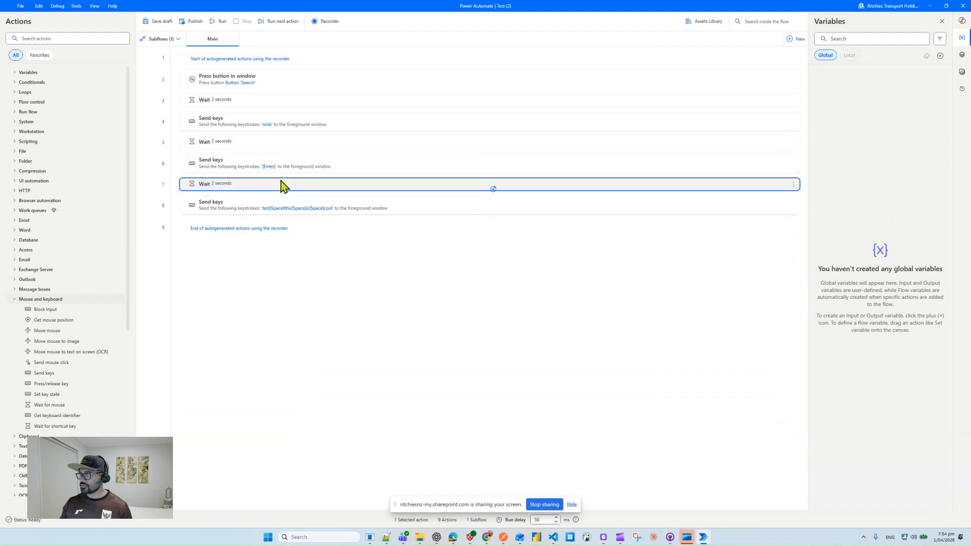
pyautogui.doubleClick(283, 188)
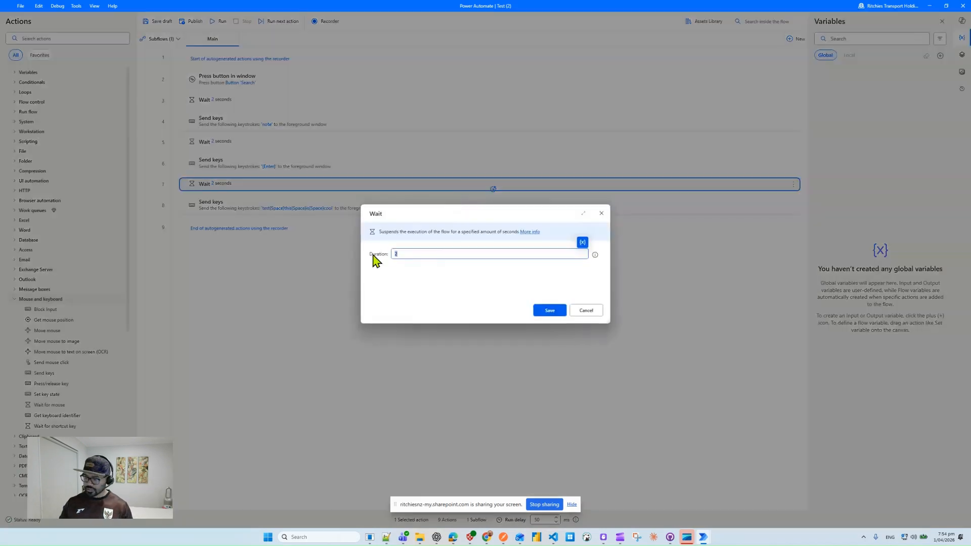
pyautogui.click(550, 313)
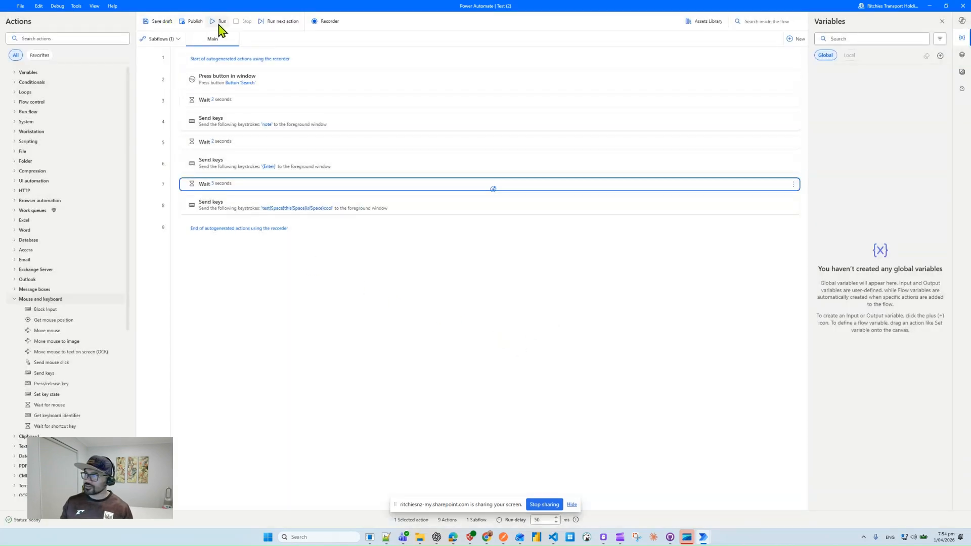
# - Run the edited flow again to test the remaining actions
pyautogui.click(259, 81)
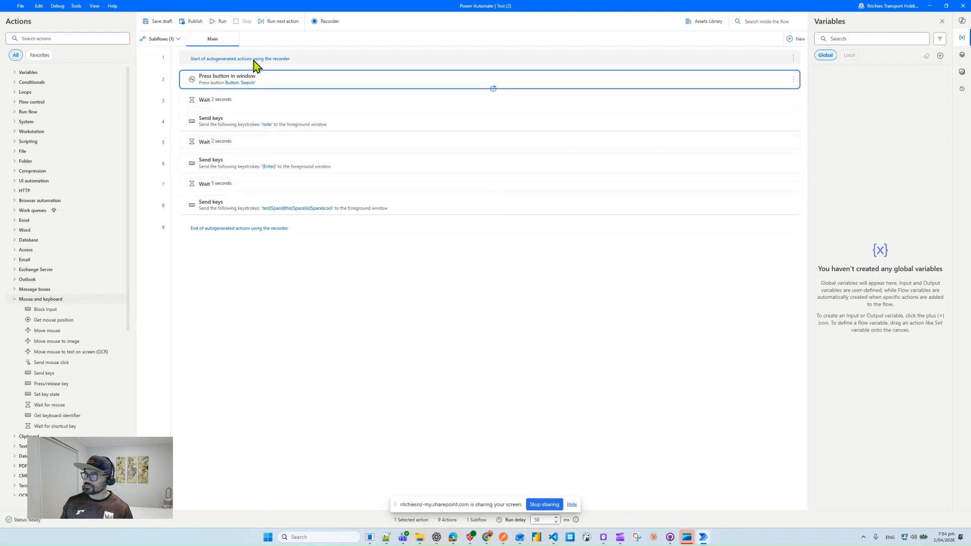
pyautogui.click(222, 21)
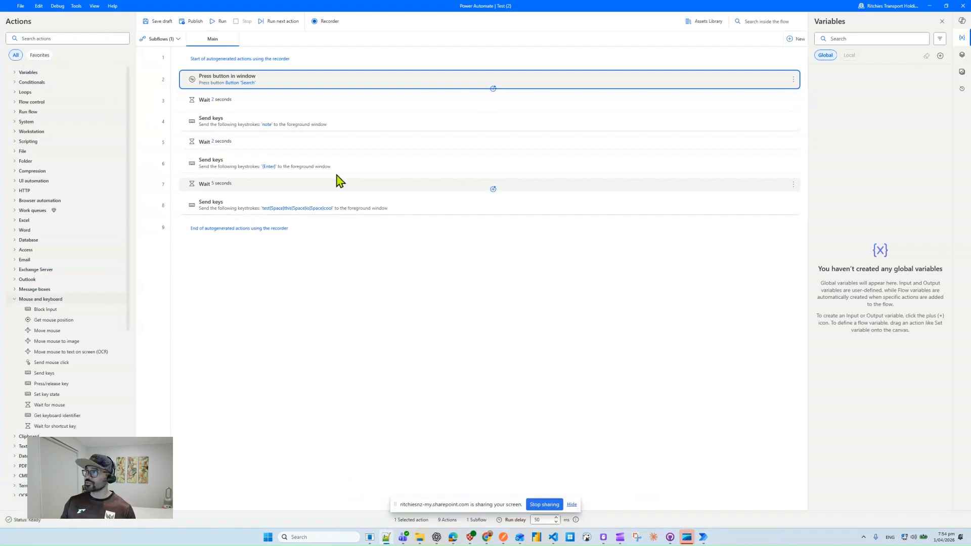
pyautogui.click(420, 344)
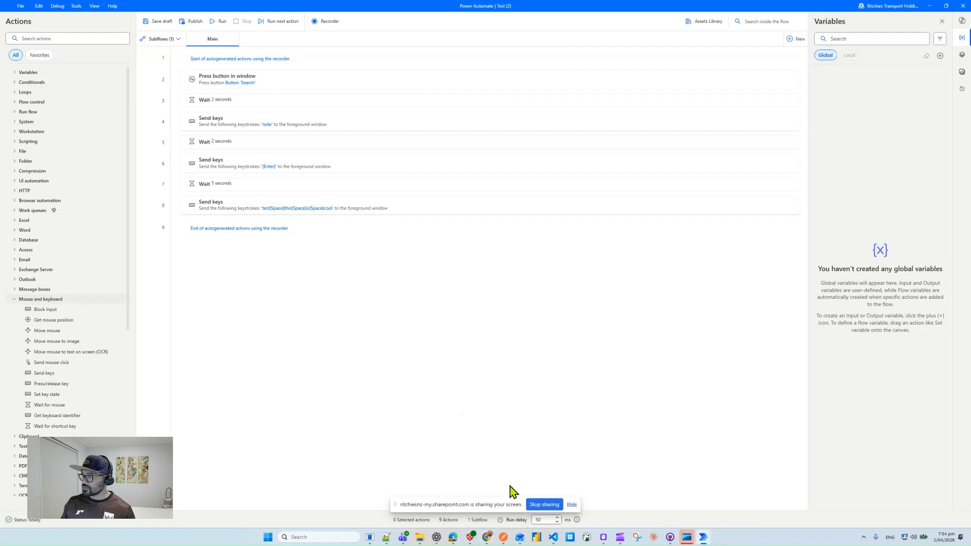
pyautogui.click(452, 538)
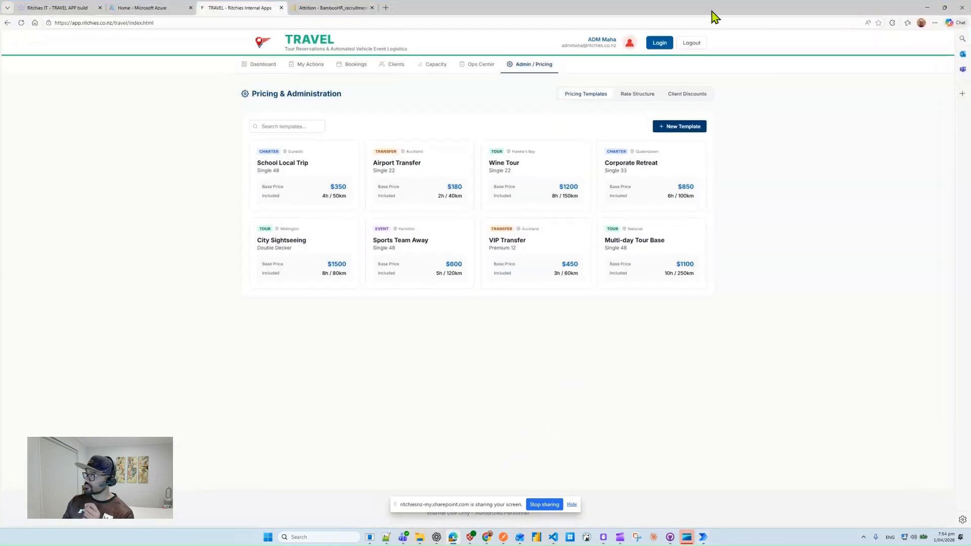
pyautogui.hotkey('alt', 'Tab')
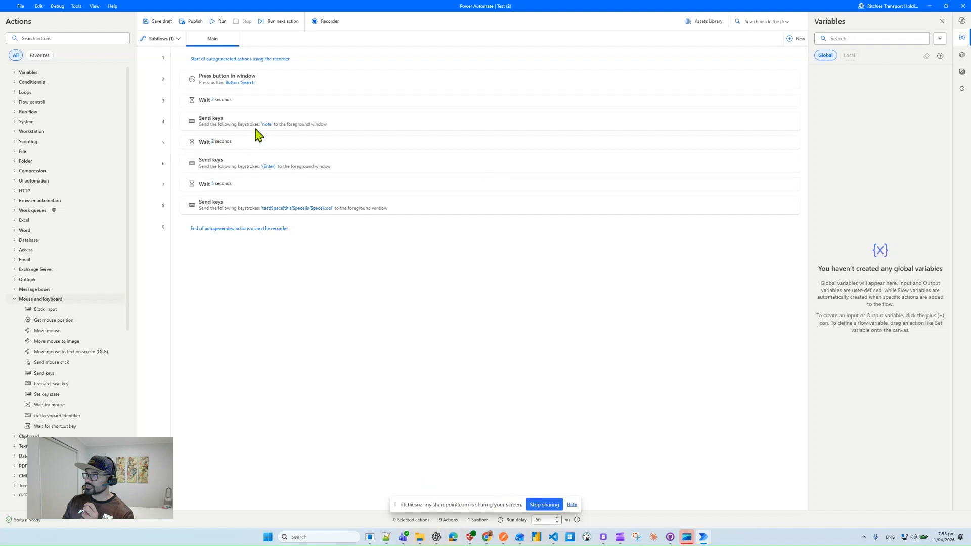
# - Delete all the recorded Notepad actions and their recorder comments from the Main subflow, leaving it empty
pyautogui.moveTo(296, 42); pyautogui.dragTo(298, 215)
pyautogui.press('Delete')
pyautogui.click(331, 159)
pyautogui.click(312, 61)
pyautogui.press('Delete')
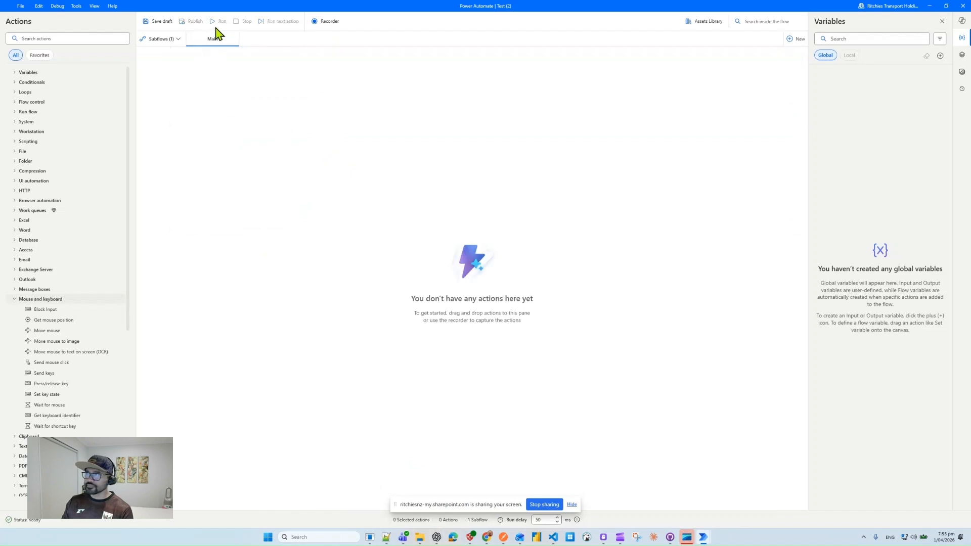
# - Start a new recording and capture opening Microsoft Edge from the Windows taskbar as its first action
pyautogui.click(334, 22)
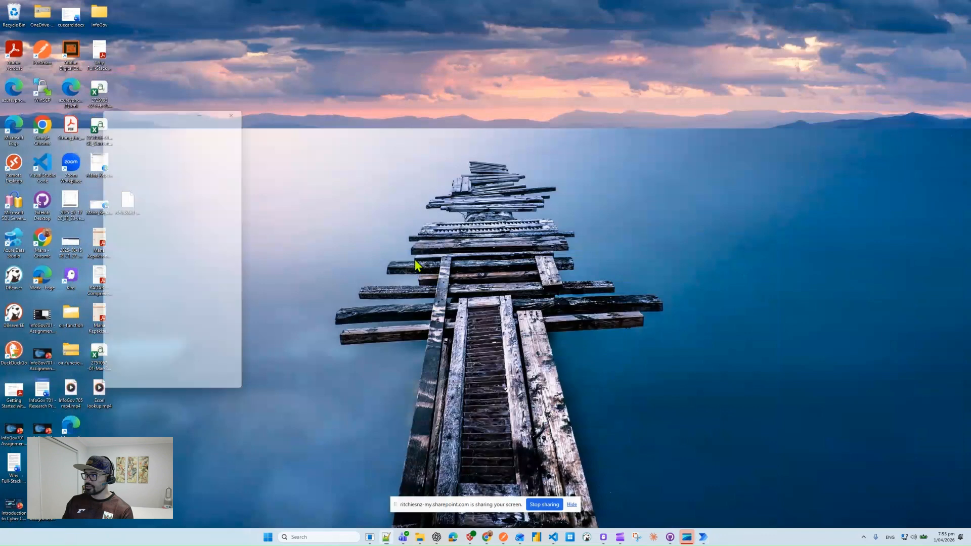
pyautogui.click(177, 284)
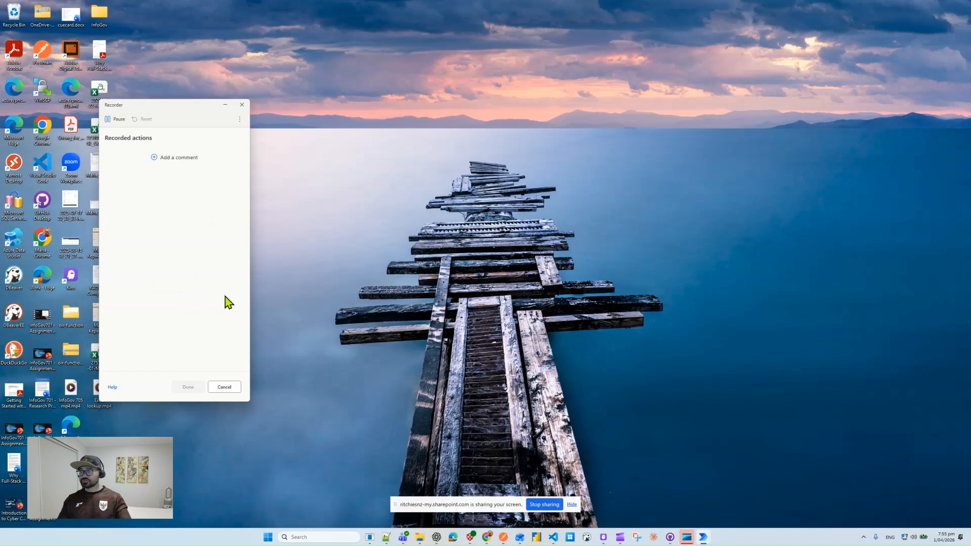
pyautogui.click(454, 537)
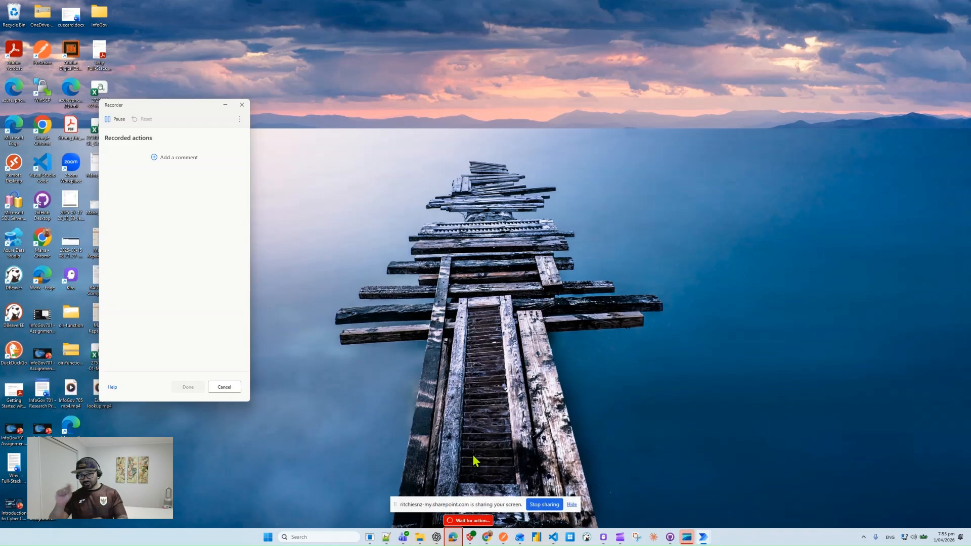
pyautogui.click(453, 538)
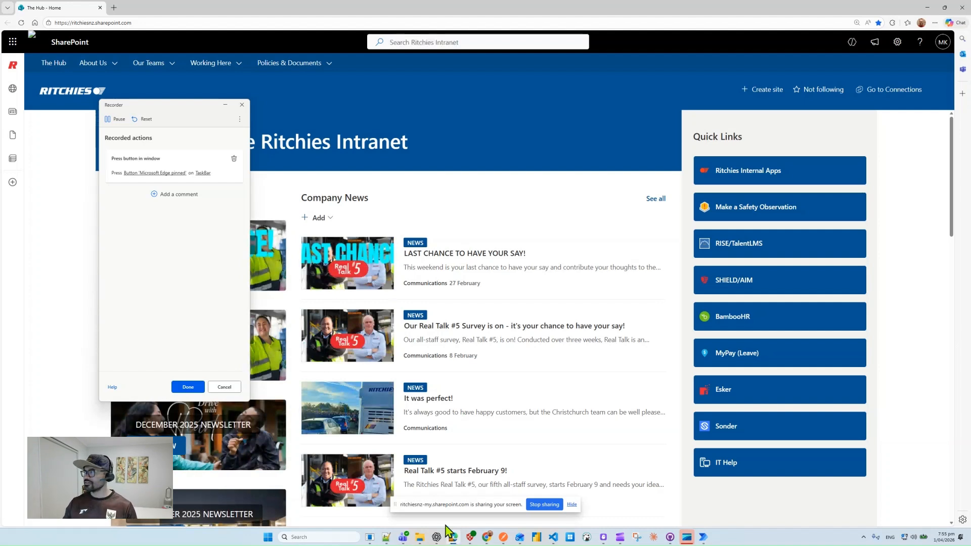
# - Record replacing the address in the Edge address bar with "google" and running that search
pyautogui.click(149, 20)
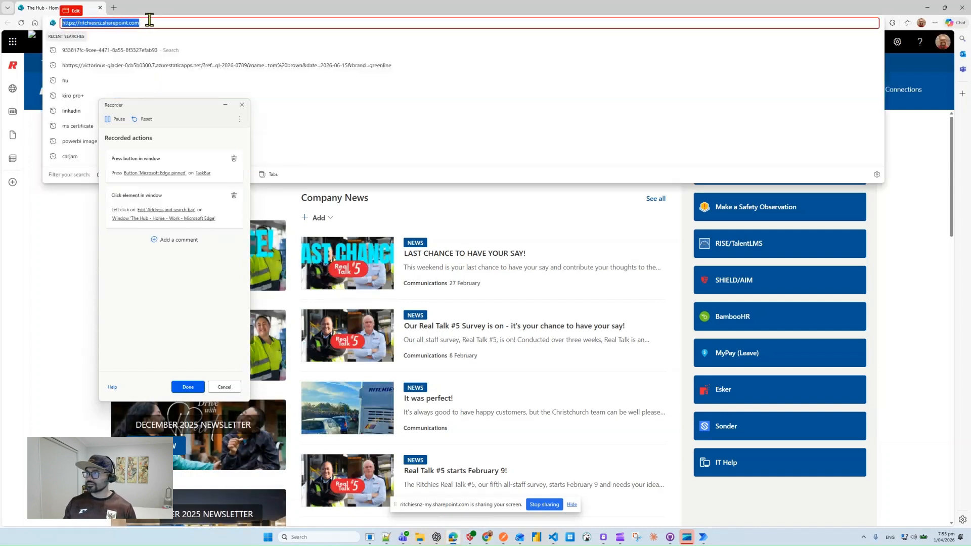
pyautogui.click(170, 21)
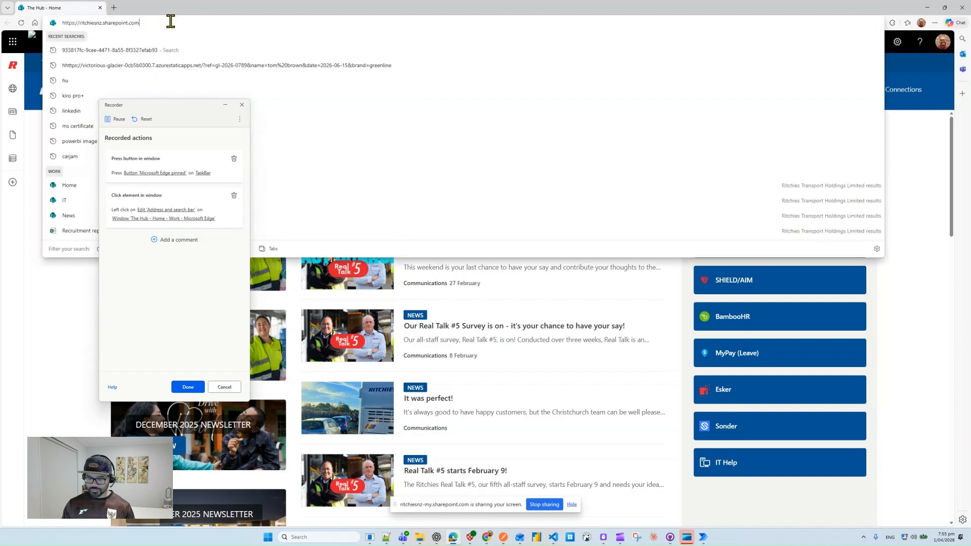
pyautogui.write('goo')
pyautogui.hotkey('ctrl', 'a')
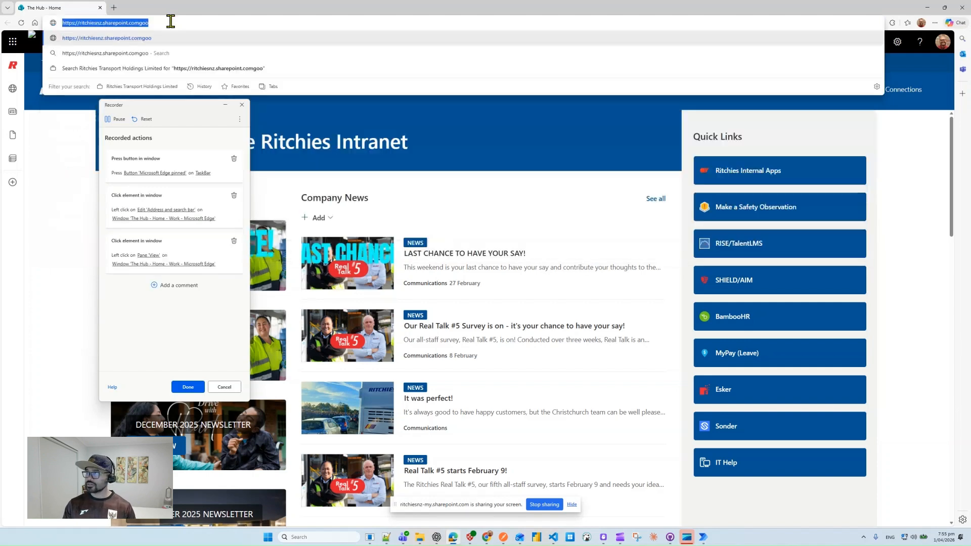
pyautogui.write('google')
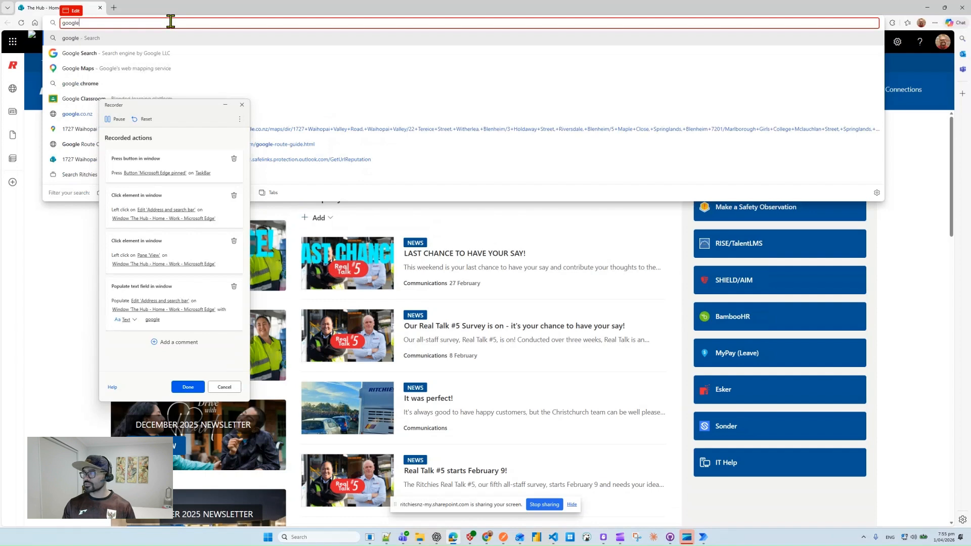
pyautogui.press('Return')
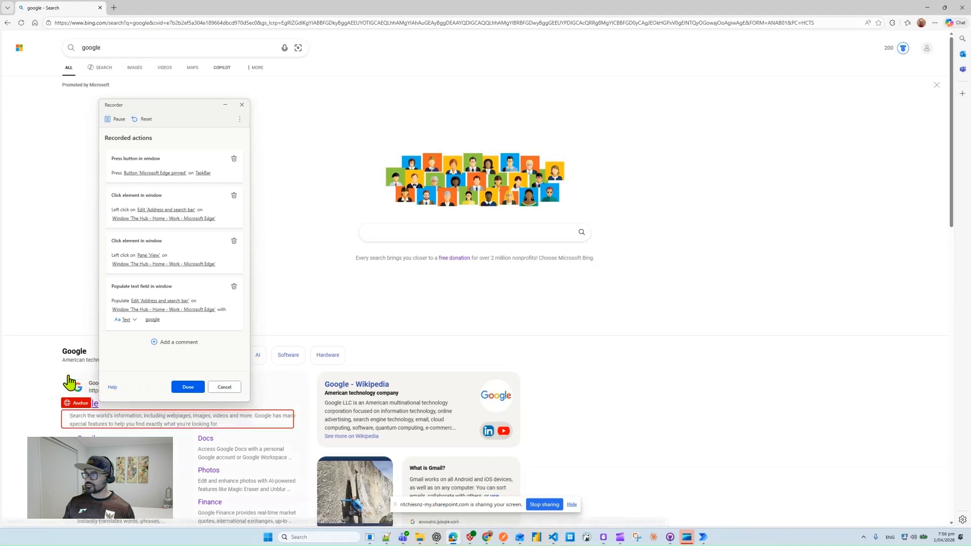
# - Move the Recorder window clear of the search results and finish the recording so its actions are added to the flow
pyautogui.moveTo(161, 109); pyautogui.dragTo(674, 265)
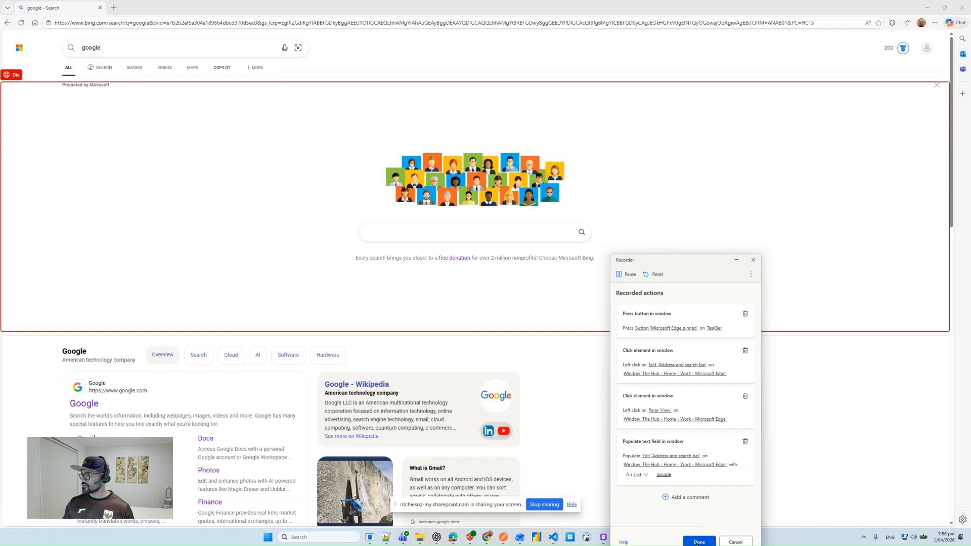
pyautogui.moveTo(677, 260); pyautogui.dragTo(652, 199)
pyautogui.click(675, 482)
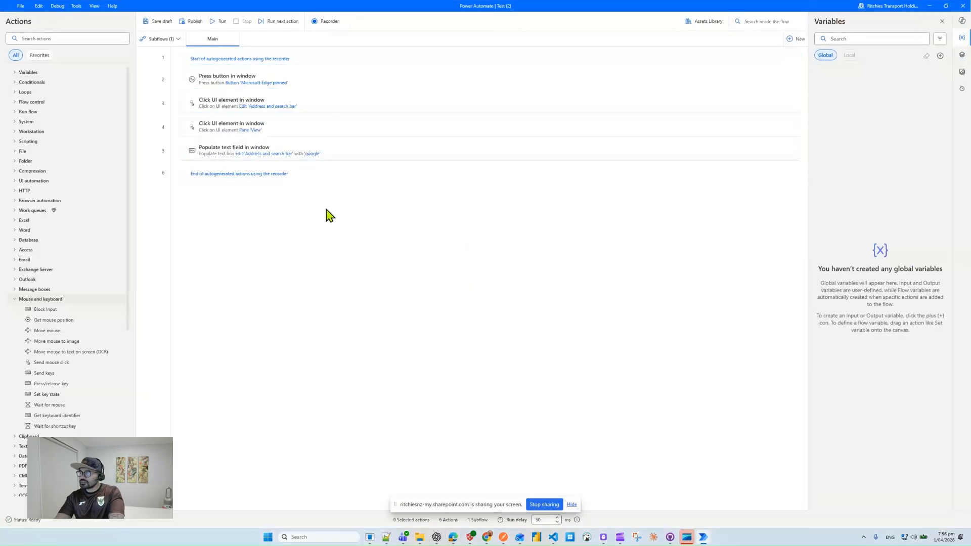
# - Run the flow to test the recorded Edge actions, then return to the Test (2) flow designer and stop the run
pyautogui.click(223, 21)
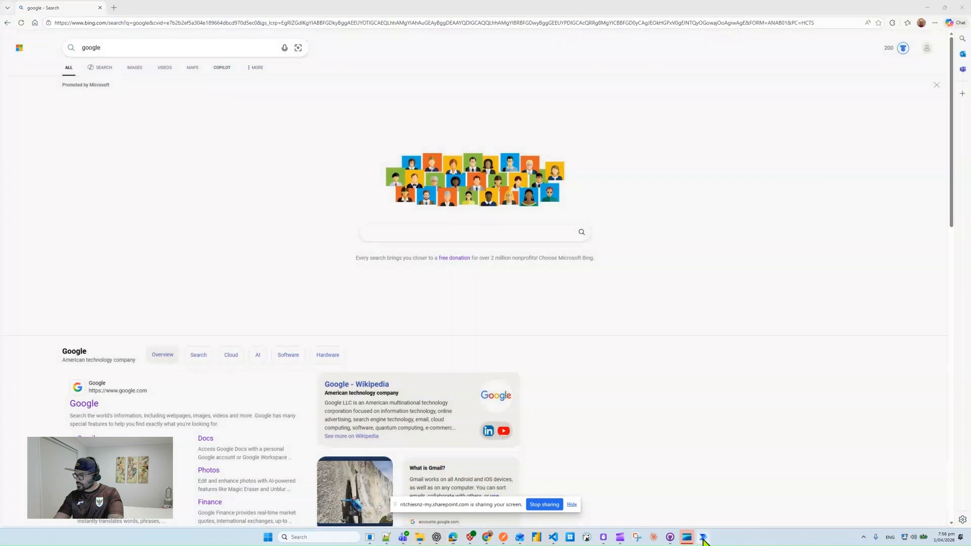
pyautogui.moveTo(705, 541)
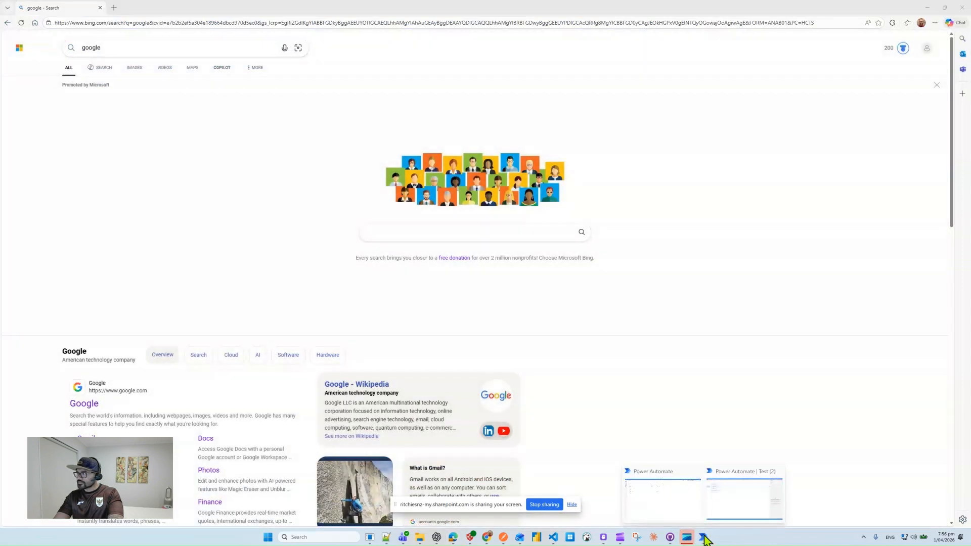
pyautogui.click(725, 504)
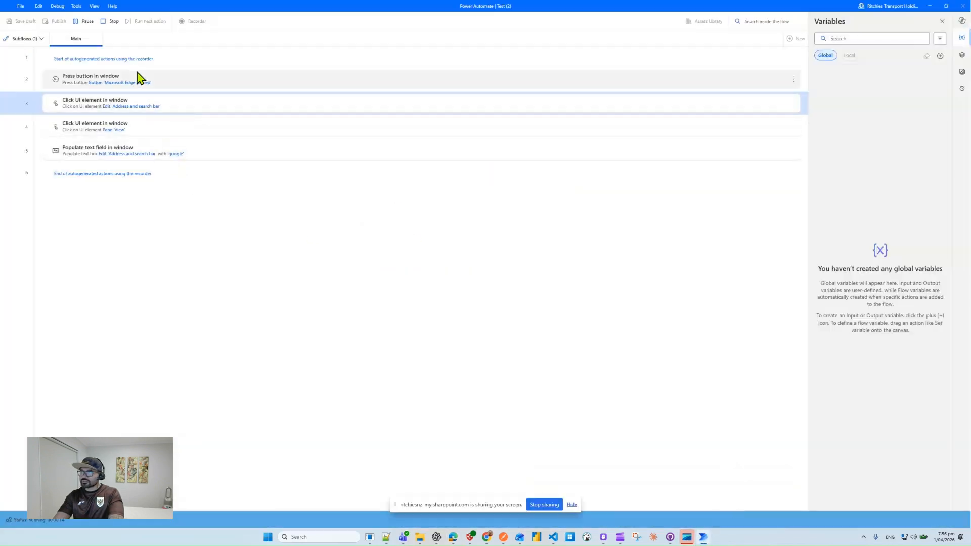
pyautogui.click(113, 21)
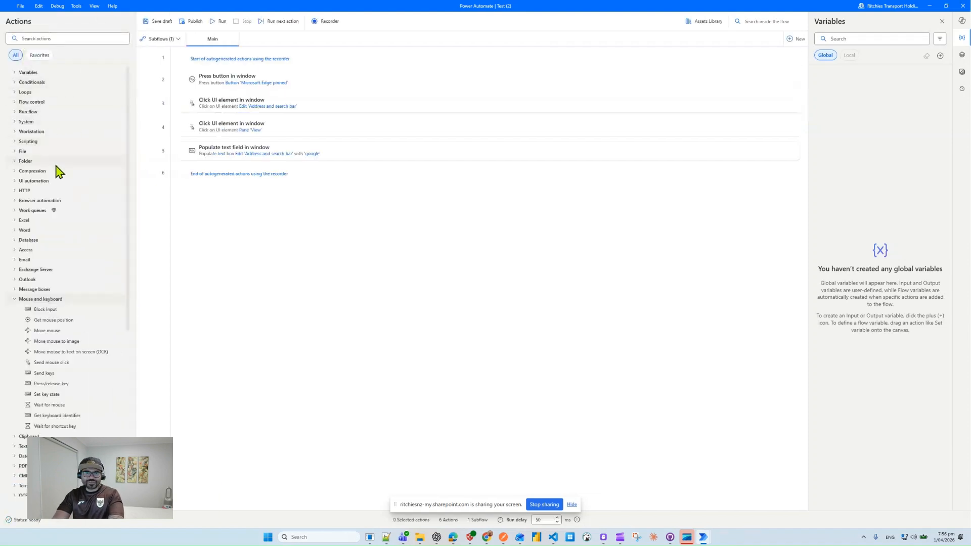
# - Look through the available action groups, collapsing Mouse and keyboard and expanding Browser automation
pyautogui.click(16, 299)
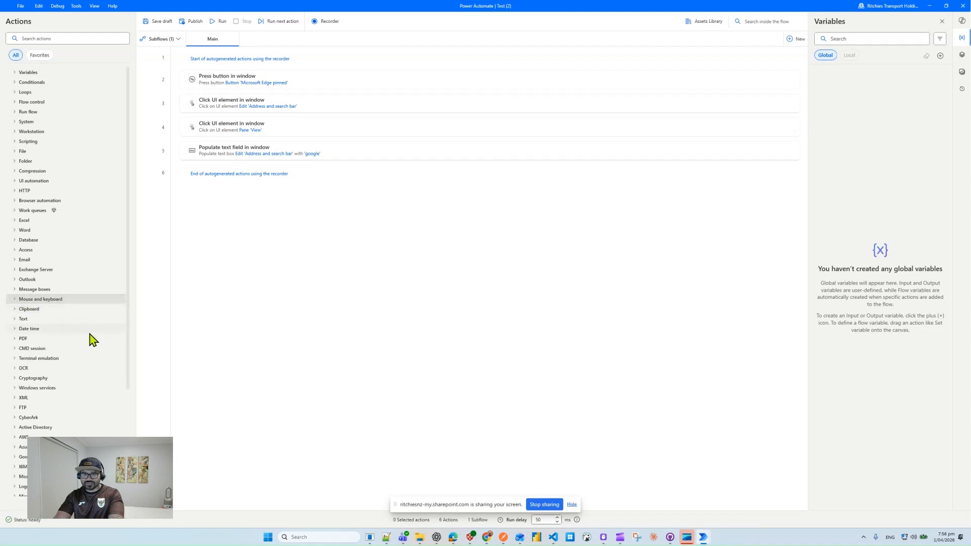
pyautogui.scroll(-1, 90, 336)
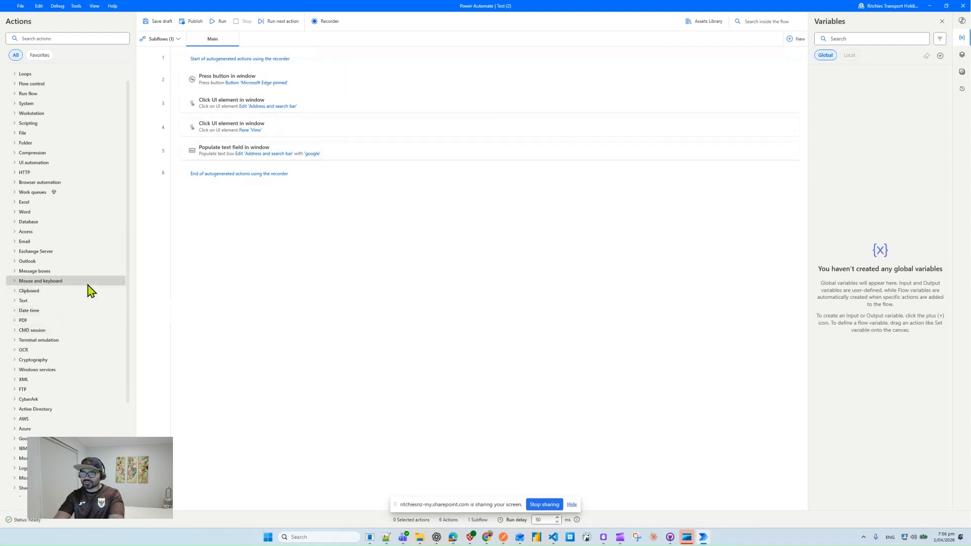
pyautogui.scroll(1, 52, 91)
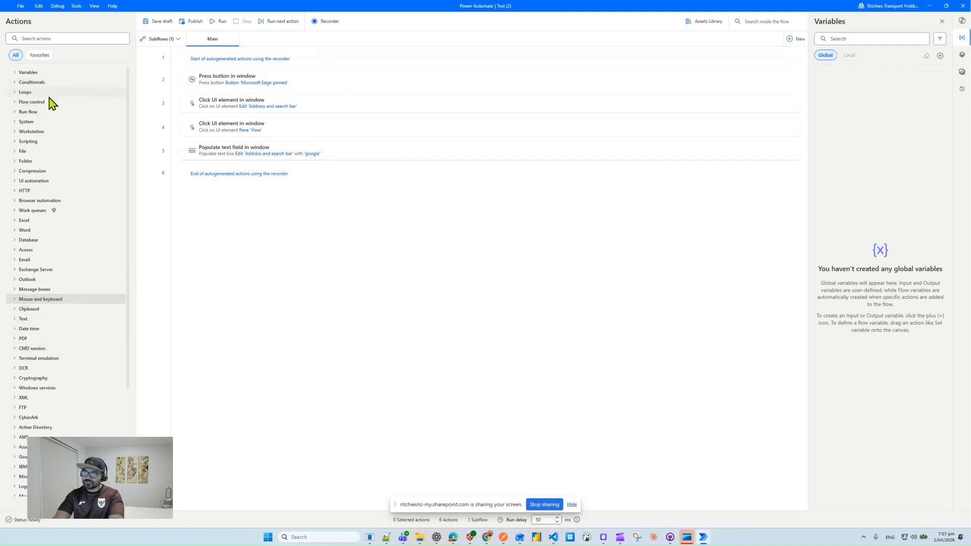
pyautogui.click(16, 202)
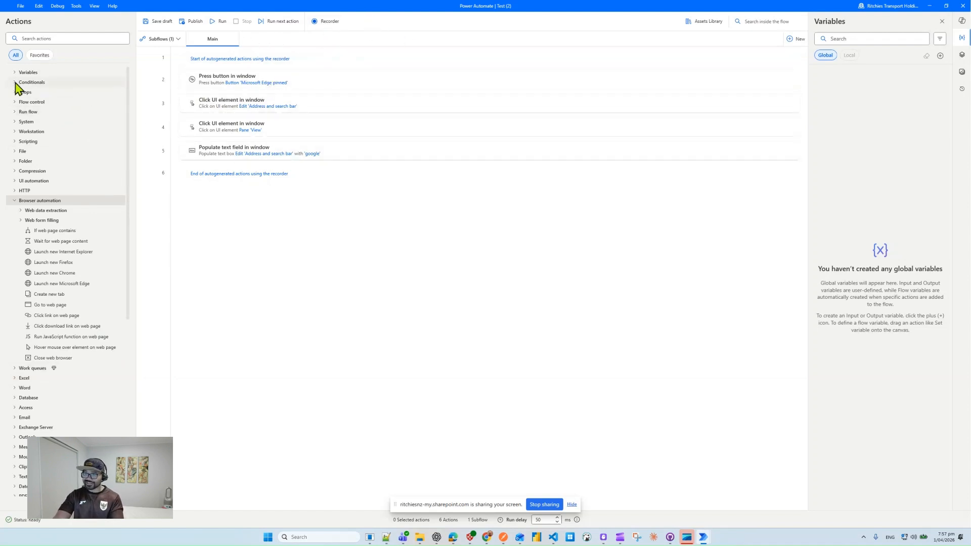
# - Add a Get files in folder action before the Press button in window action, using the converted_pngs folder in Downloads with file filter *
pyautogui.click(21, 161)
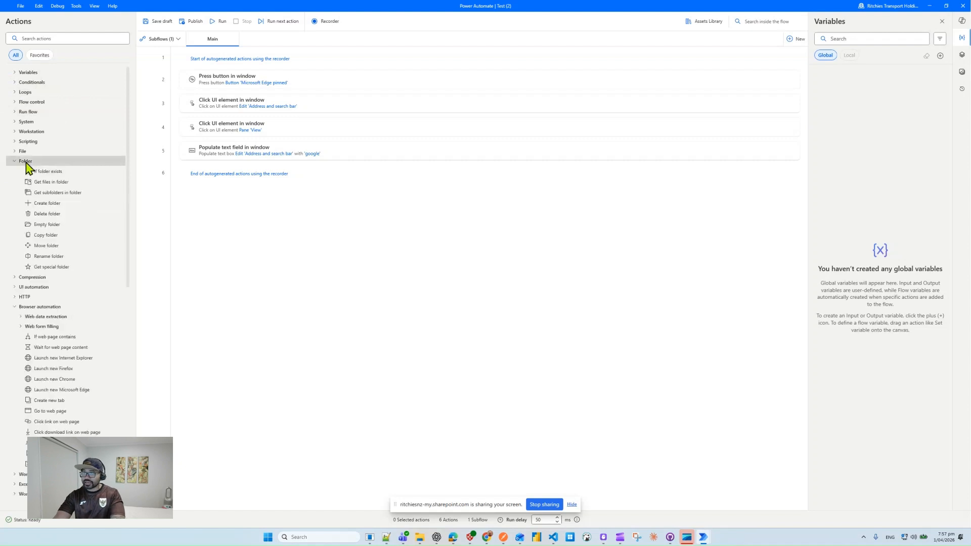
pyautogui.moveTo(65, 190); pyautogui.dragTo(283, 77)
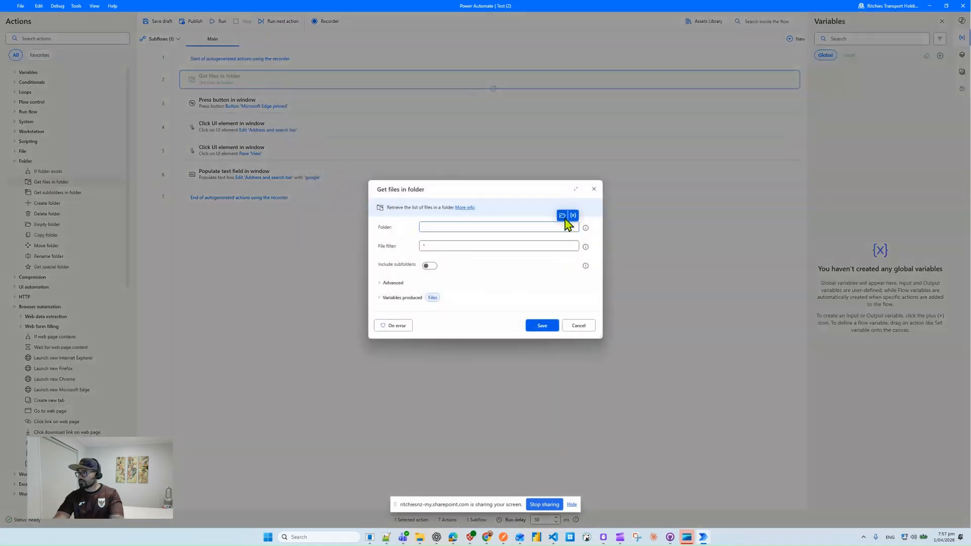
pyautogui.click(562, 216)
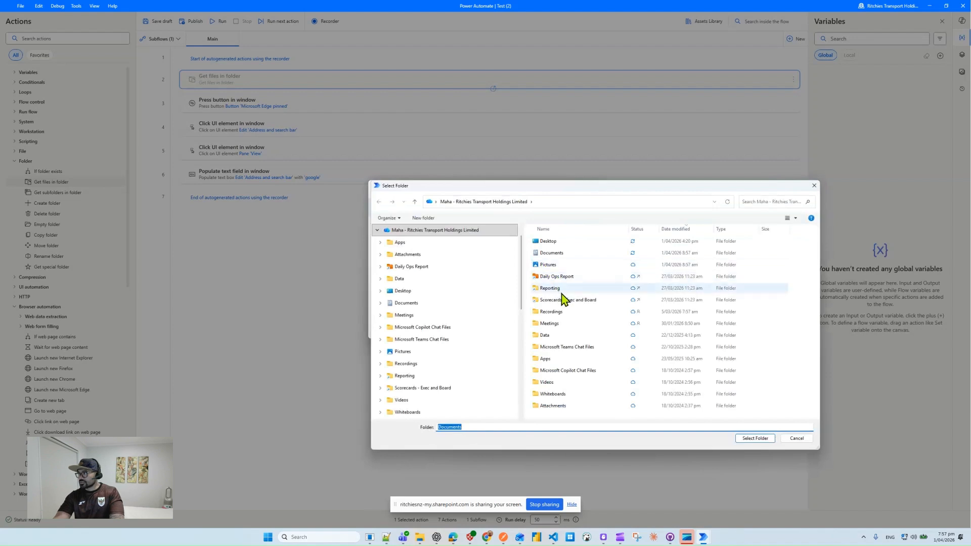
pyautogui.doubleClick(604, 338)
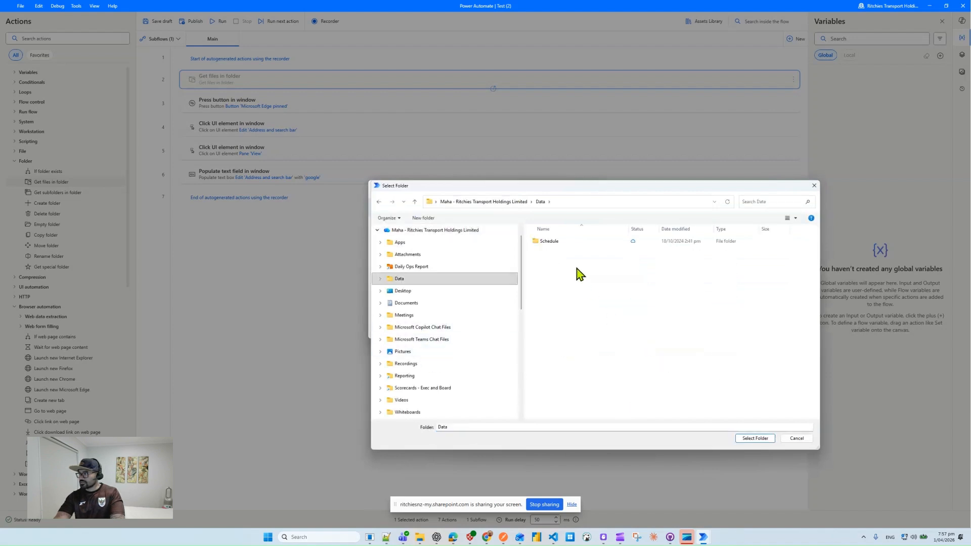
pyautogui.scroll(-4, 447, 354)
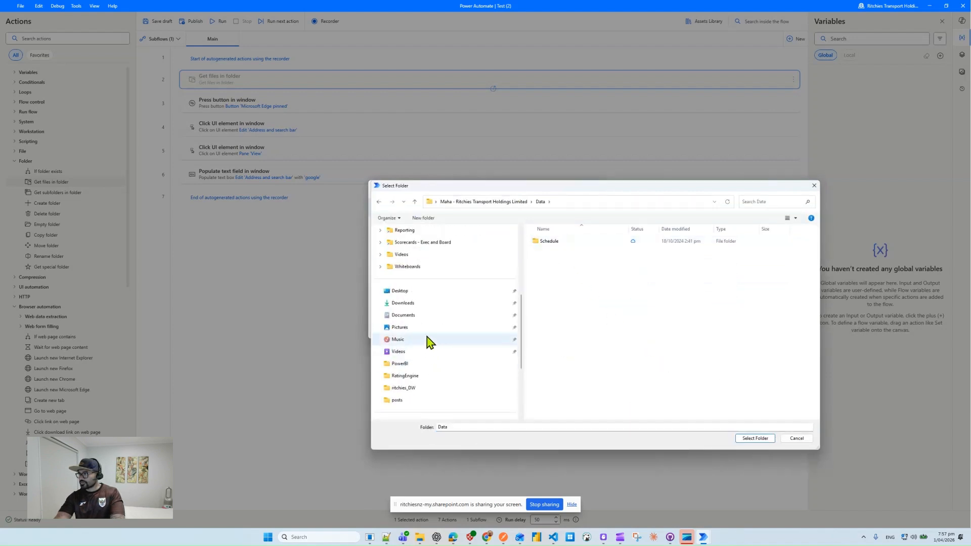
pyautogui.click(430, 304)
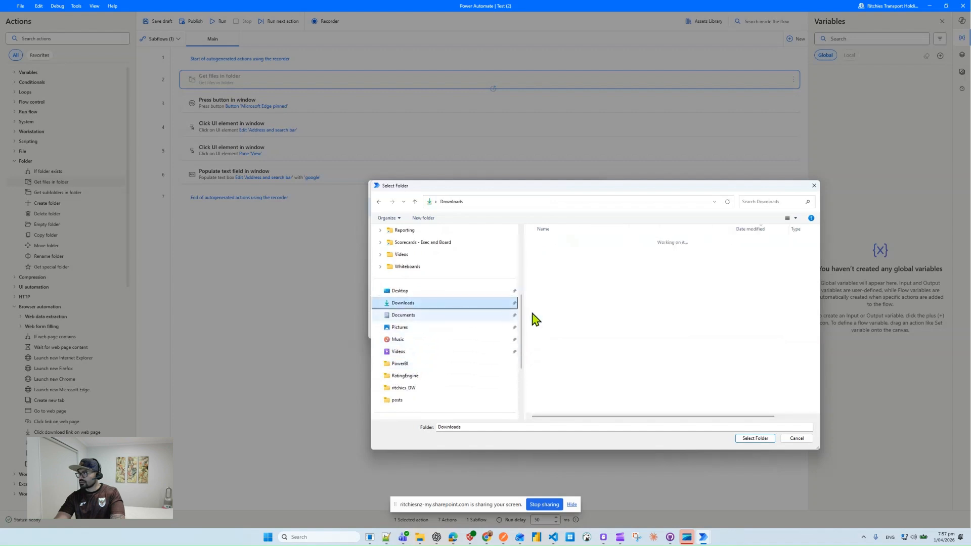
pyautogui.click(577, 295)
pyautogui.click(754, 439)
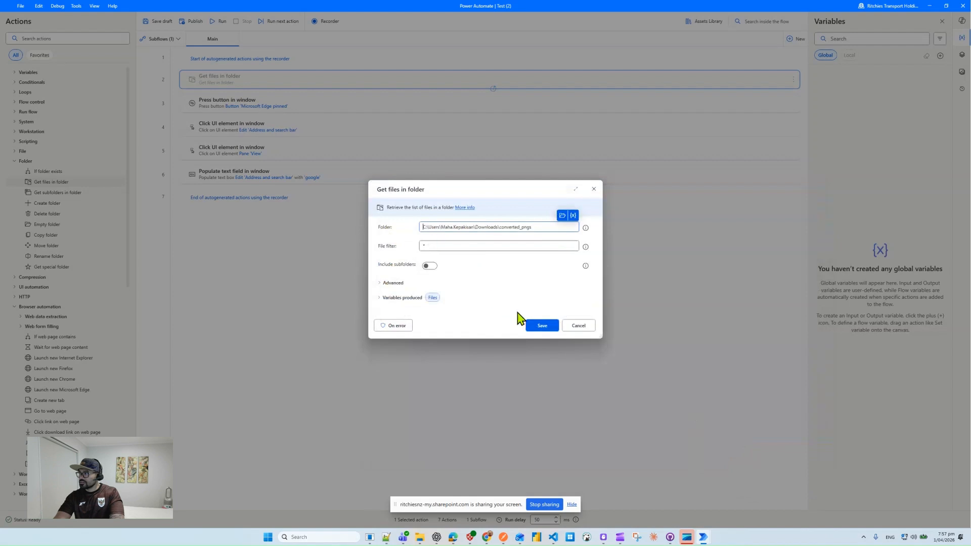
pyautogui.click(541, 326)
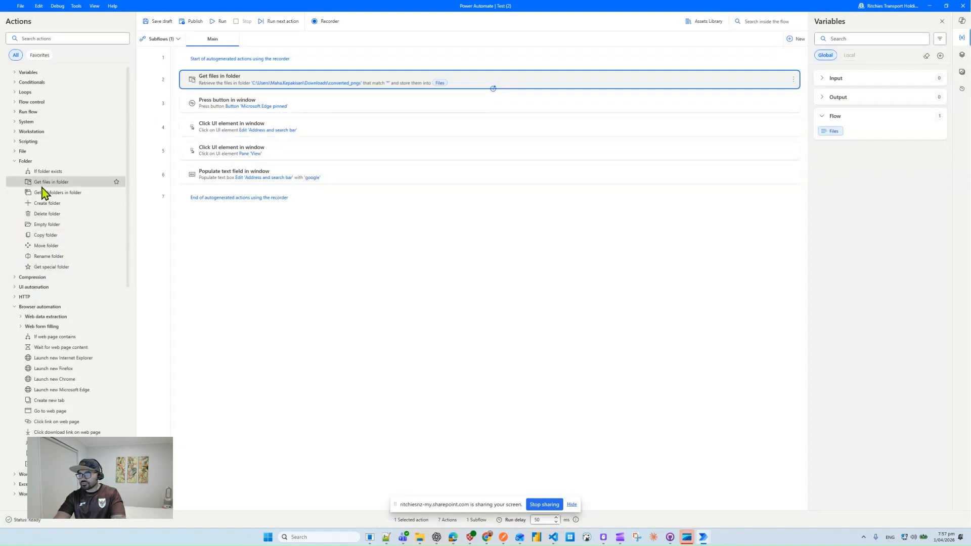
# - Expand the File action group to list its file actions
pyautogui.click(16, 152)
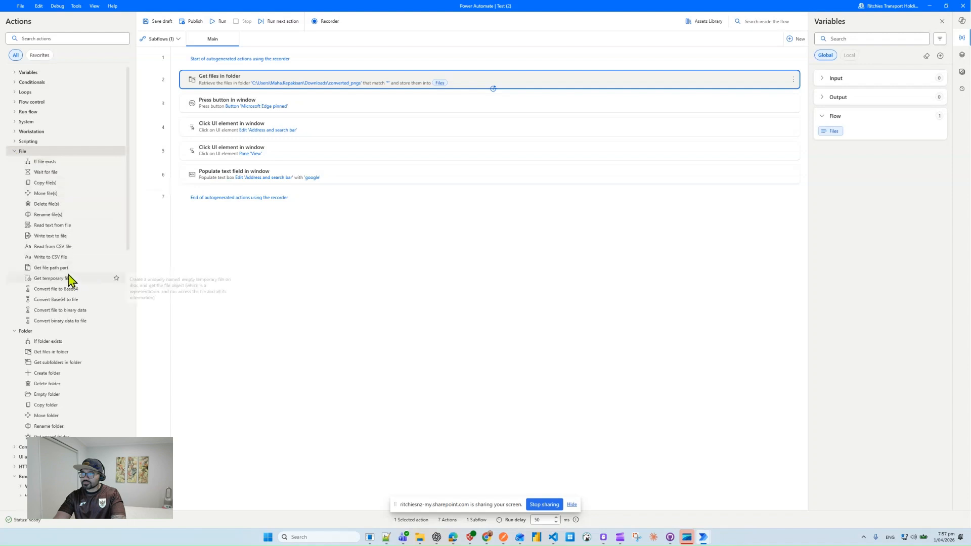
pyautogui.moveTo(57, 184); pyautogui.dragTo(249, 98)
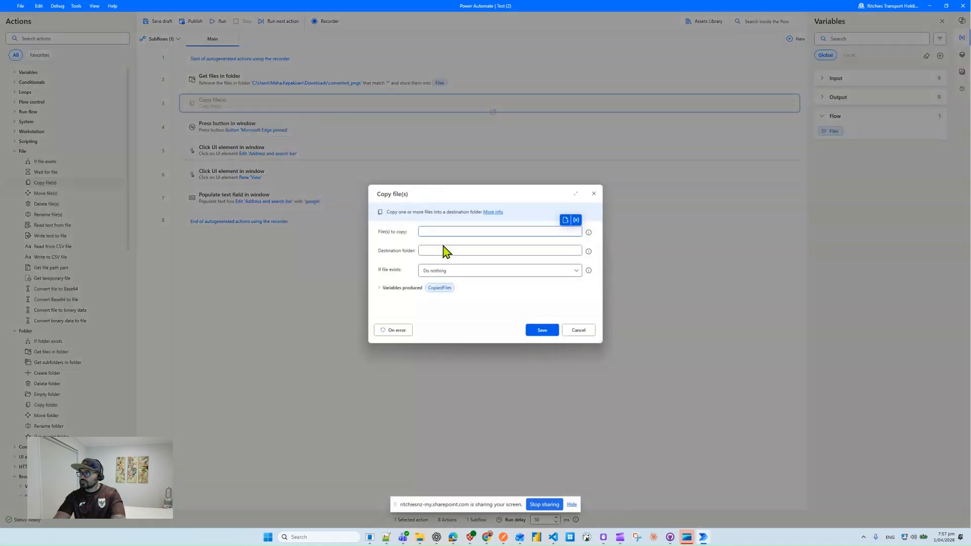
pyautogui.click(577, 221)
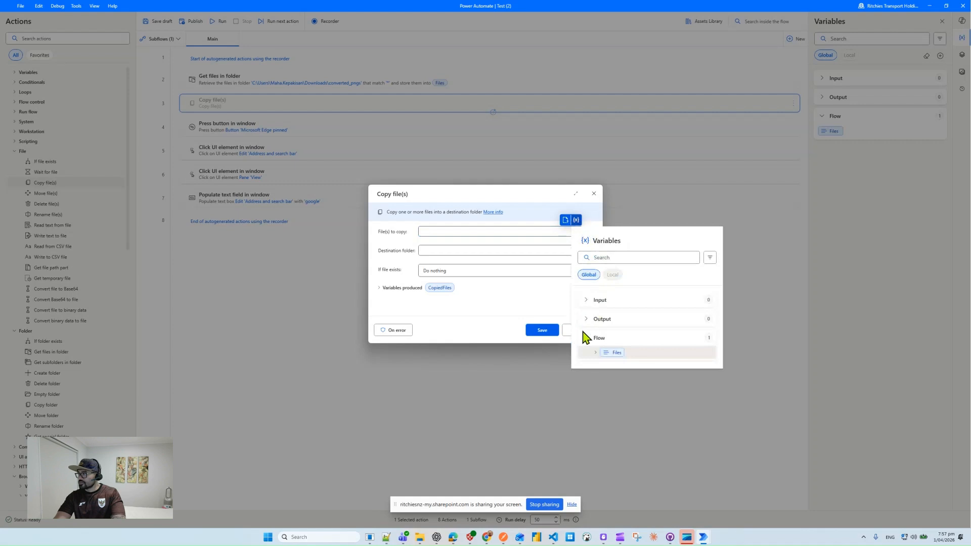
pyautogui.click(596, 353)
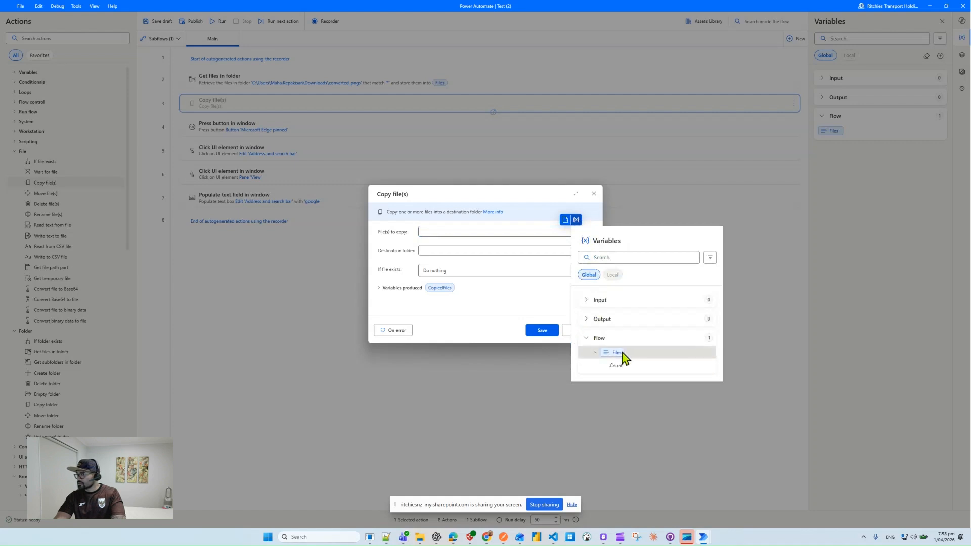
pyautogui.click(588, 320)
pyautogui.click(588, 301)
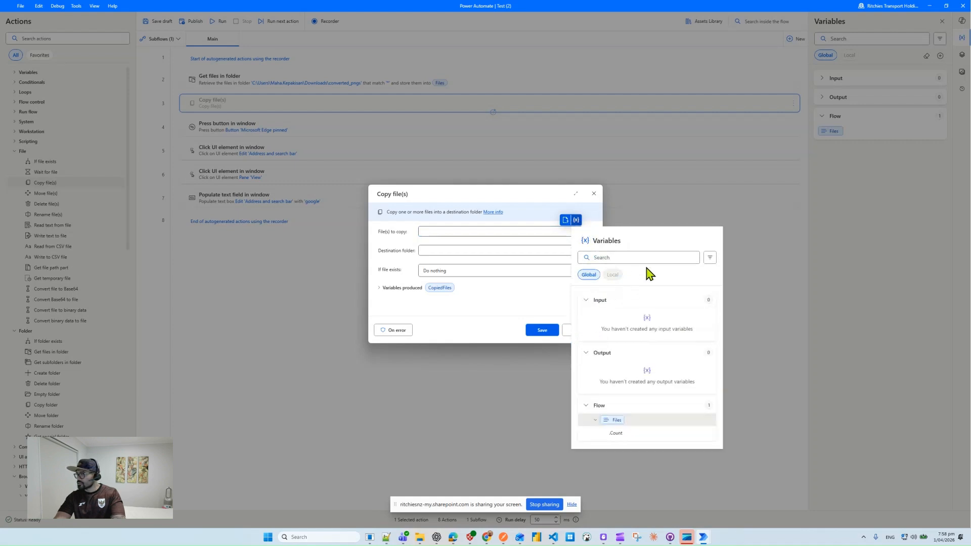
pyautogui.click(561, 318)
pyautogui.click(575, 231)
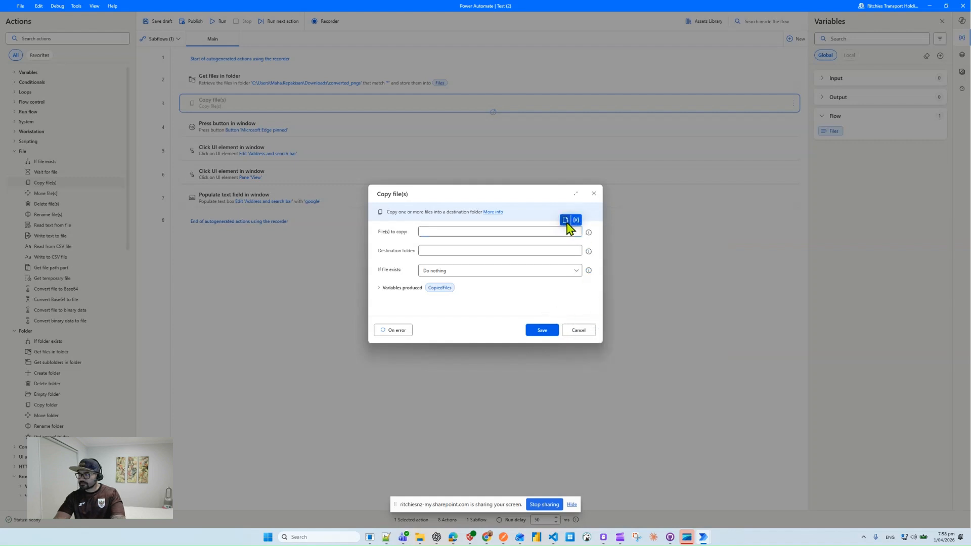
pyautogui.click(565, 220)
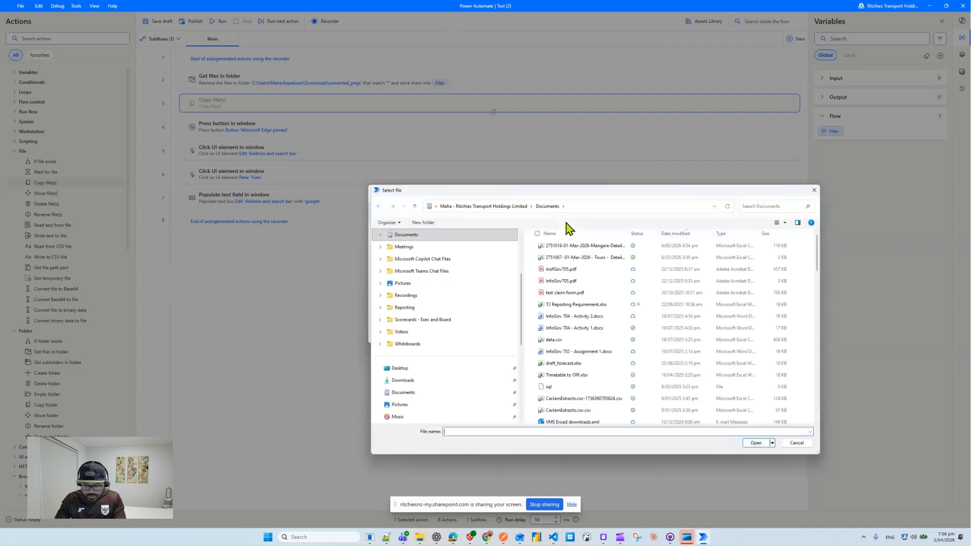
pyautogui.click(797, 444)
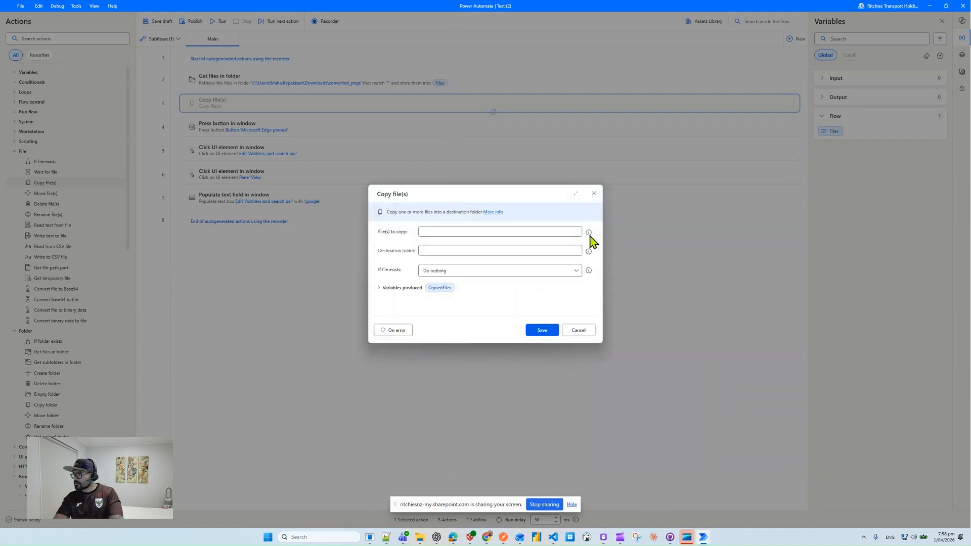
pyautogui.click(542, 230)
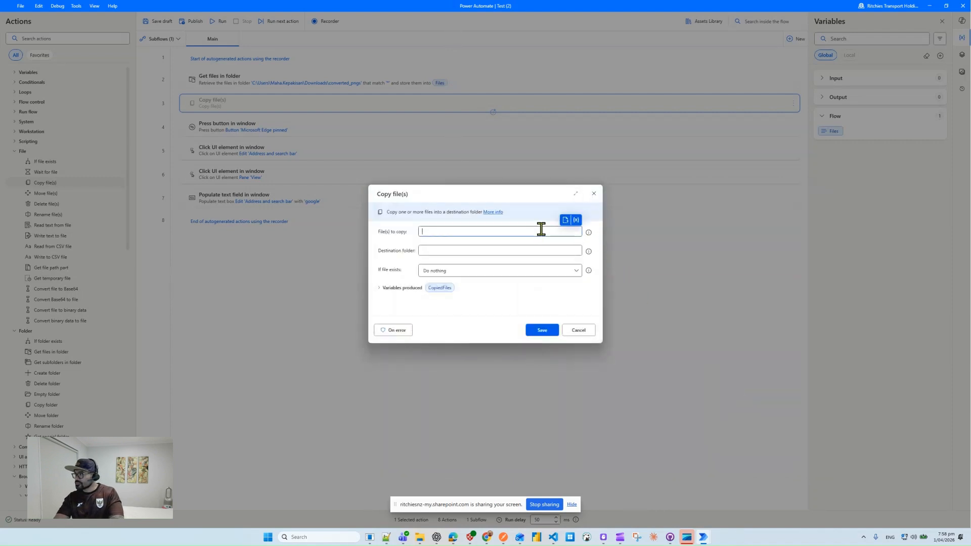
pyautogui.click(577, 220)
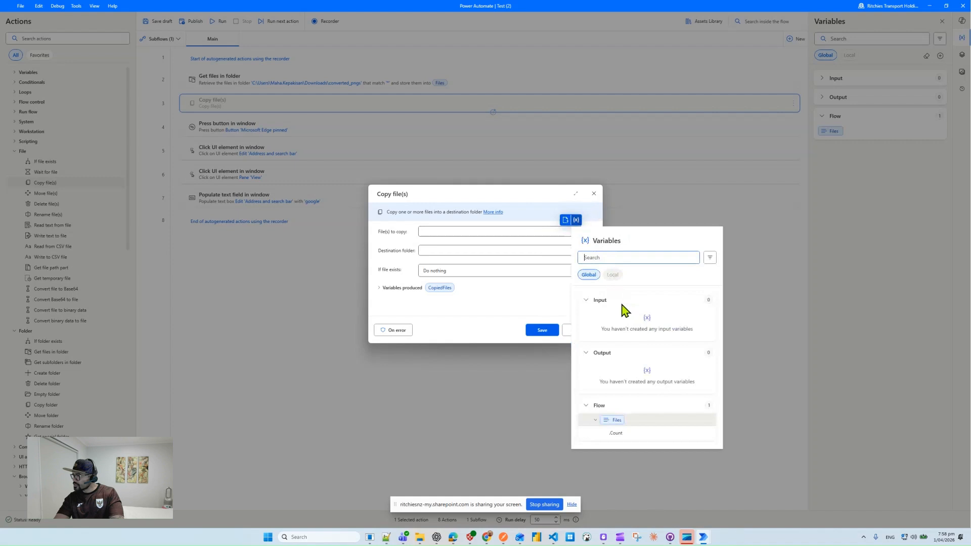
pyautogui.click(589, 303)
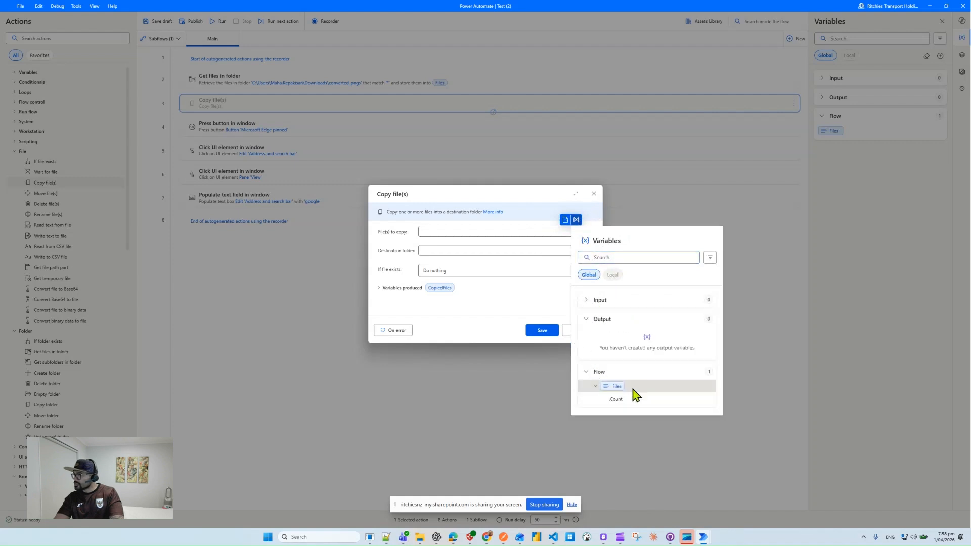
pyautogui.click(625, 203)
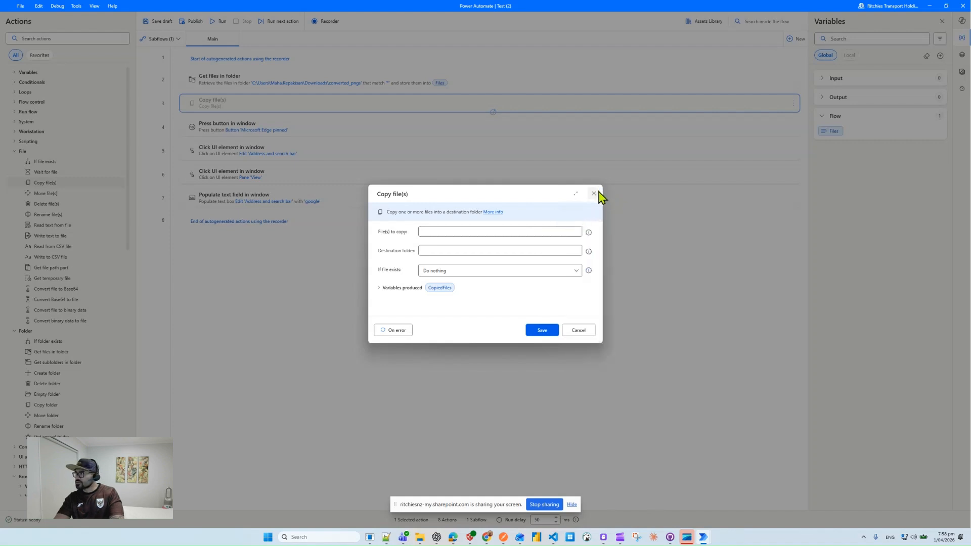
pyautogui.click(595, 194)
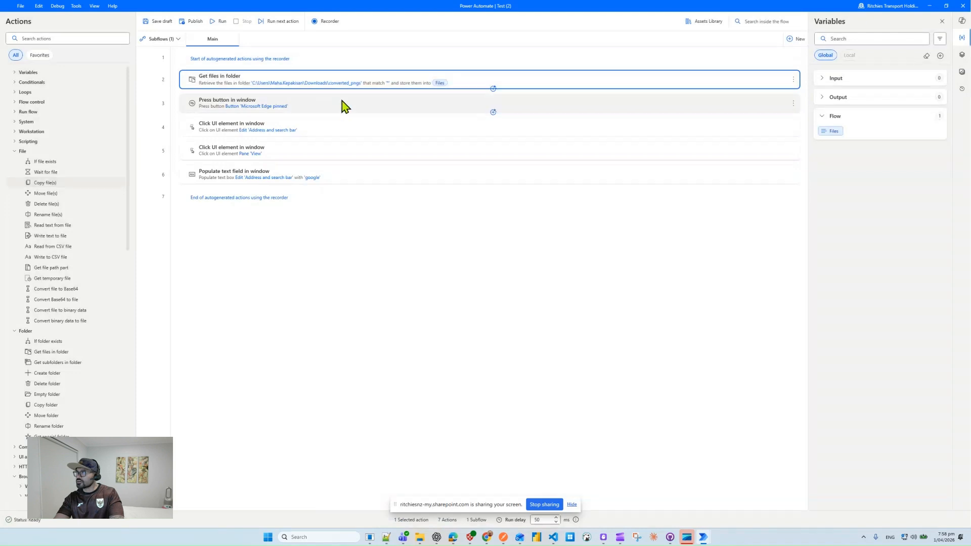
pyautogui.doubleClick(369, 109)
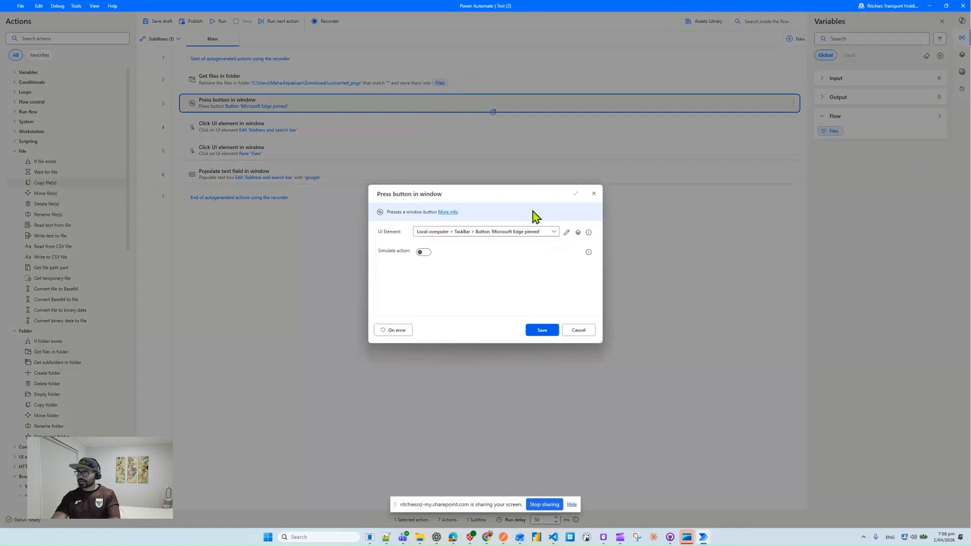
pyautogui.click(594, 193)
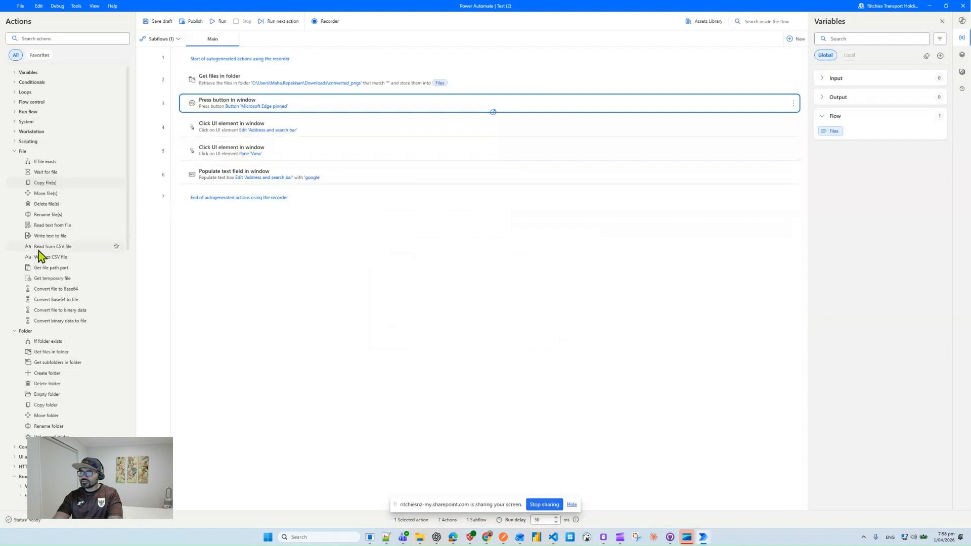
# - Add a Copy file(s) action after Get files in folder, copying %Files% into the OneDrive Attachments folder
pyautogui.moveTo(46, 184); pyautogui.dragTo(280, 101)
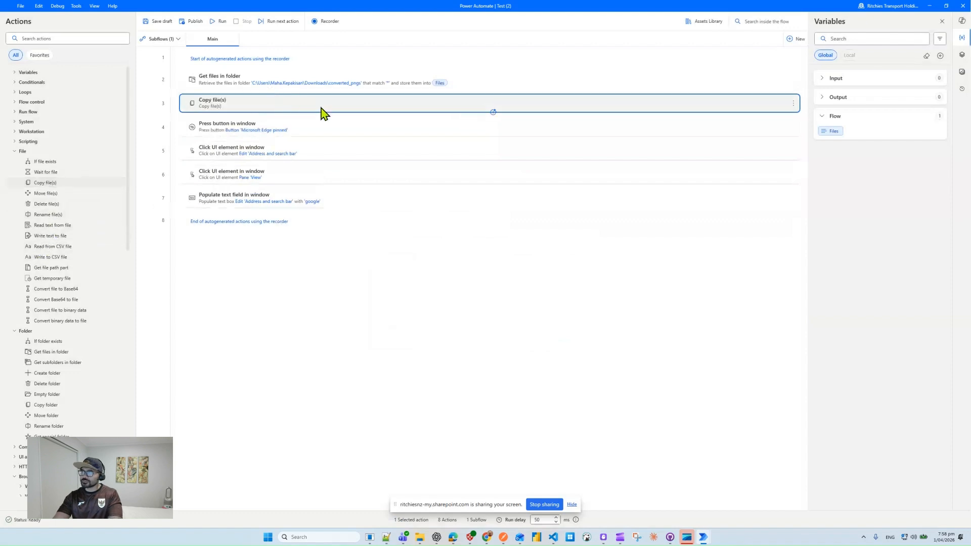
pyautogui.click(576, 219)
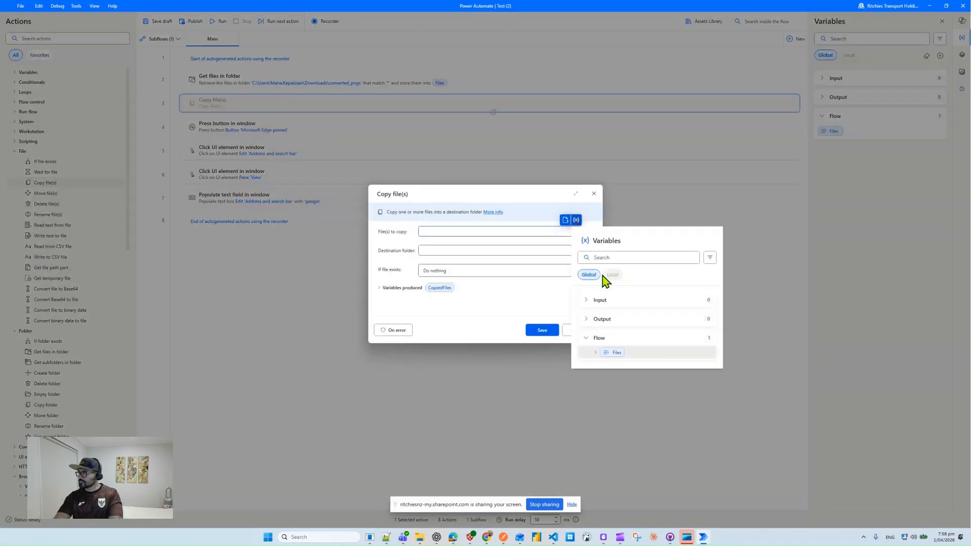
pyautogui.doubleClick(668, 350)
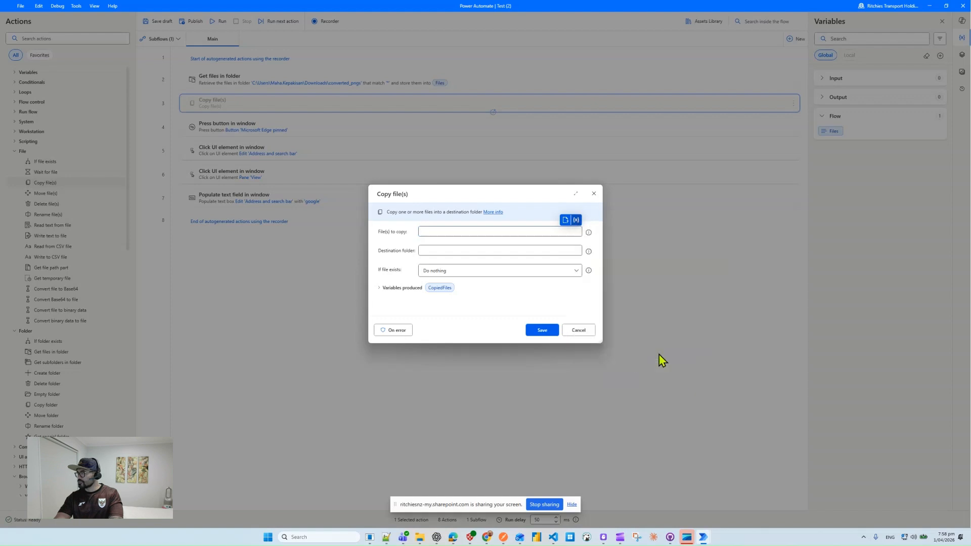
pyautogui.click(486, 251)
pyautogui.click(565, 240)
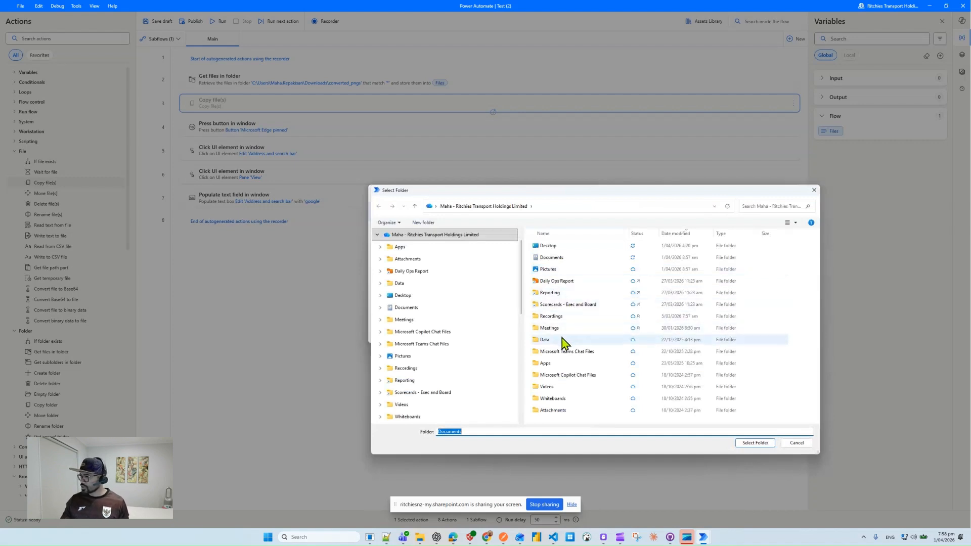
pyautogui.click(564, 389)
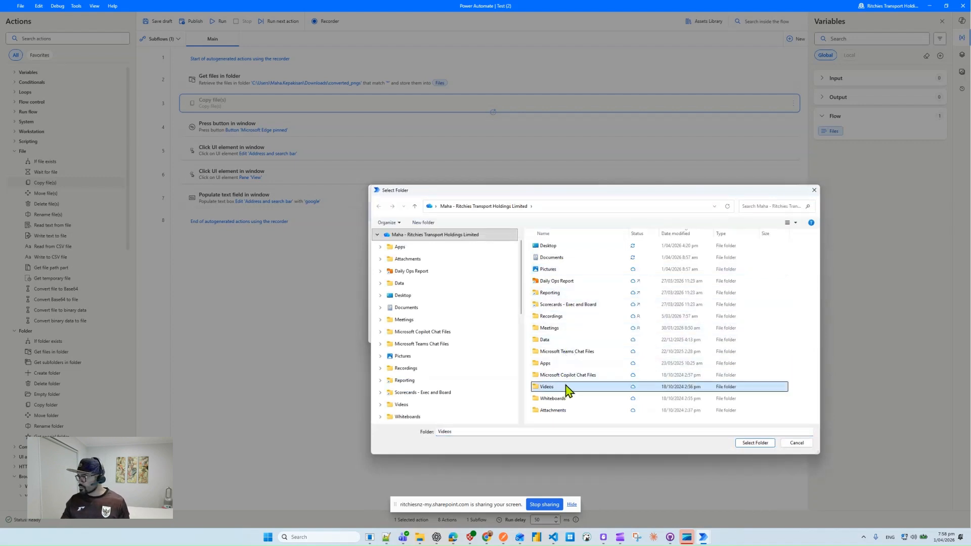
pyautogui.click(567, 411)
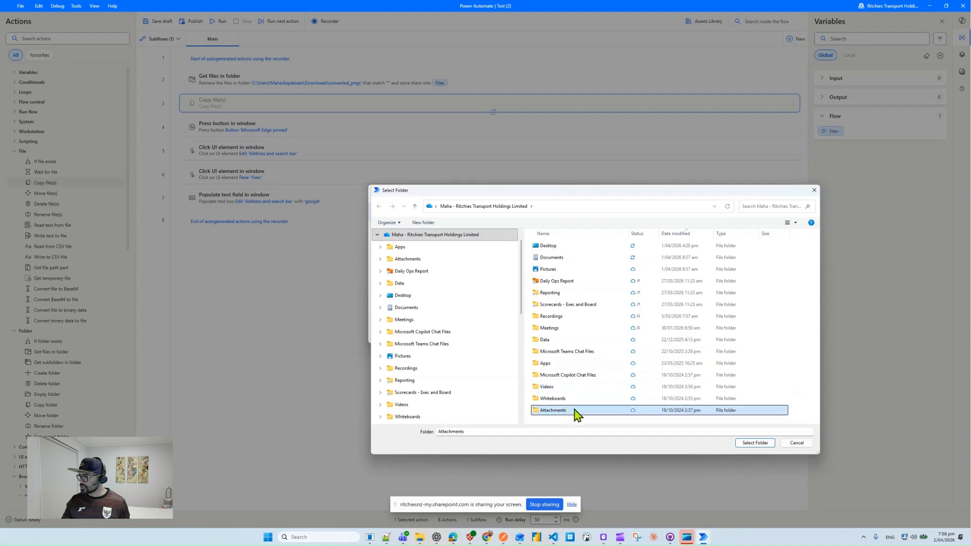
pyautogui.click(754, 443)
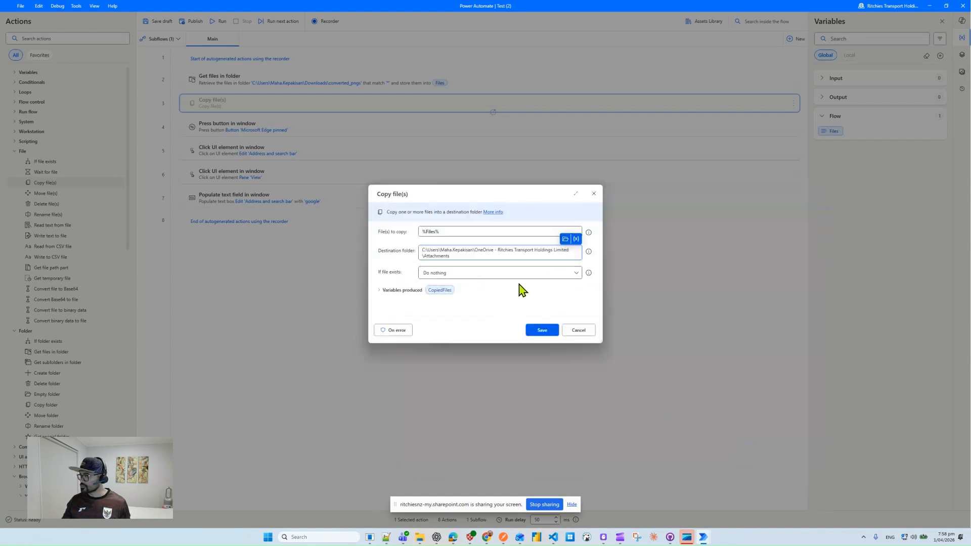
pyautogui.click(541, 330)
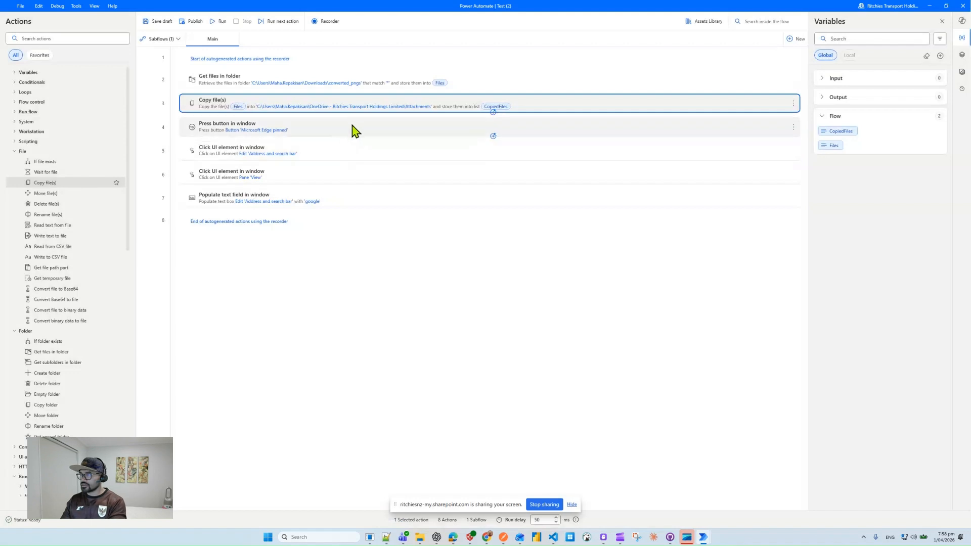
# - Delete the four recorded window actions below Copy file(s) and run the flow
pyautogui.click(352, 131)
pyautogui.press('Delete')
pyautogui.press('Delete')
pyautogui.press('Delete')
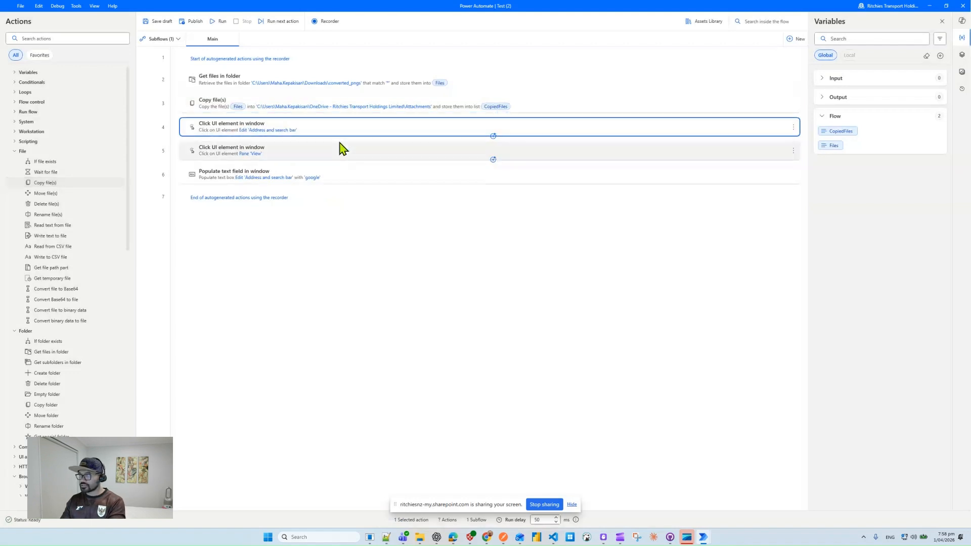
pyautogui.press('Delete')
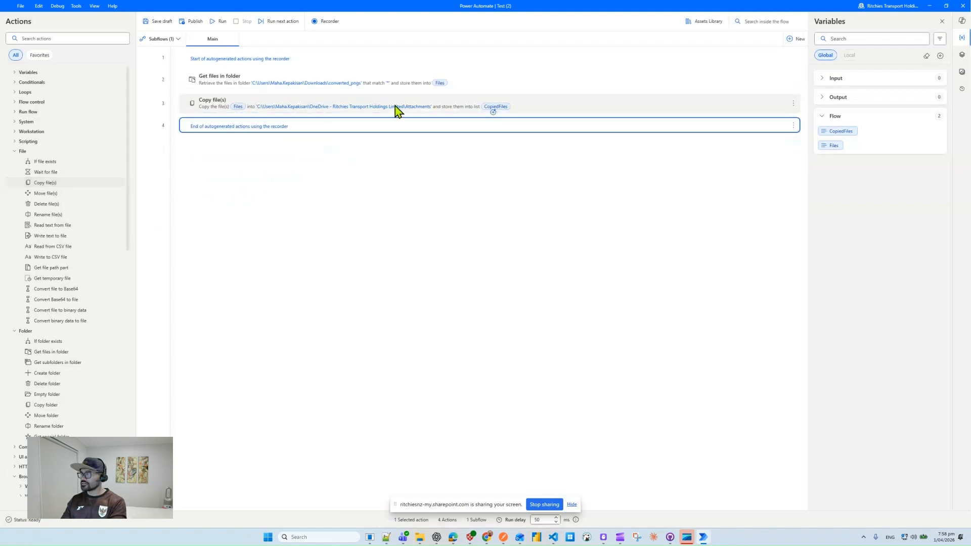
pyautogui.click(321, 79)
pyautogui.click(219, 22)
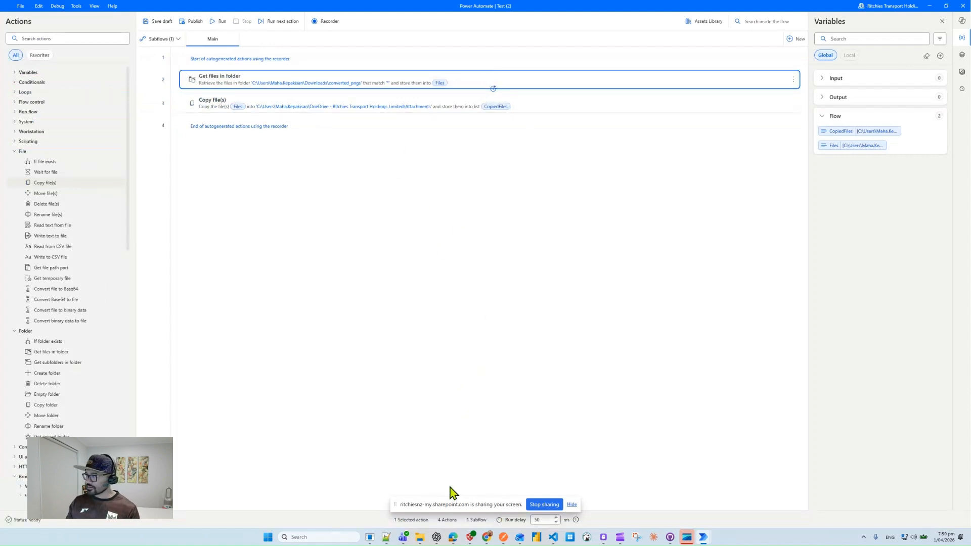
# - Copy the destination path from the Copy file(s) action, open that folder in File Explorer and sort it by date modified
pyautogui.click(429, 103)
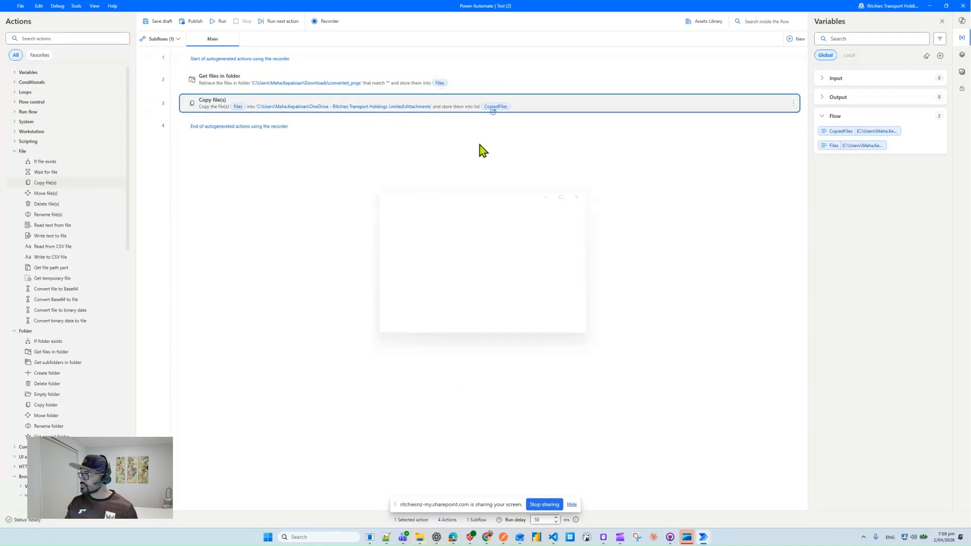
pyautogui.press('Return')
pyautogui.tripleClick(456, 255)
pyautogui.hotkey('ctrl', 'c')
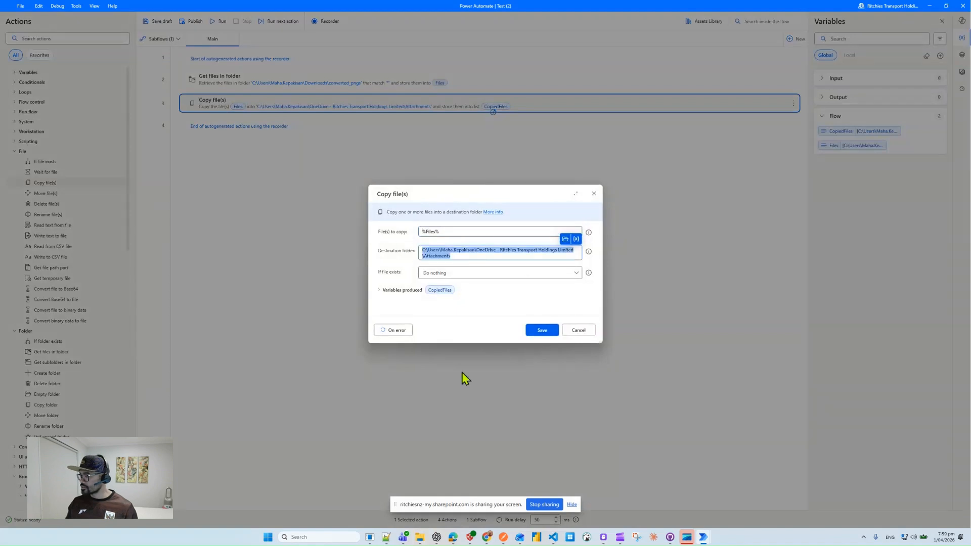
pyautogui.click(420, 536)
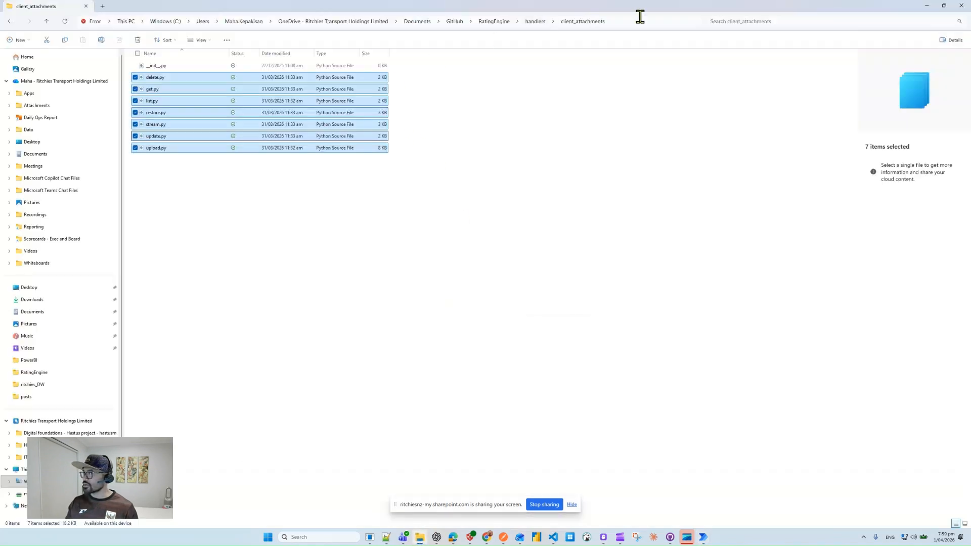
pyautogui.click(644, 17)
pyautogui.hotkey('ctrl', 'v')
pyautogui.press('Return')
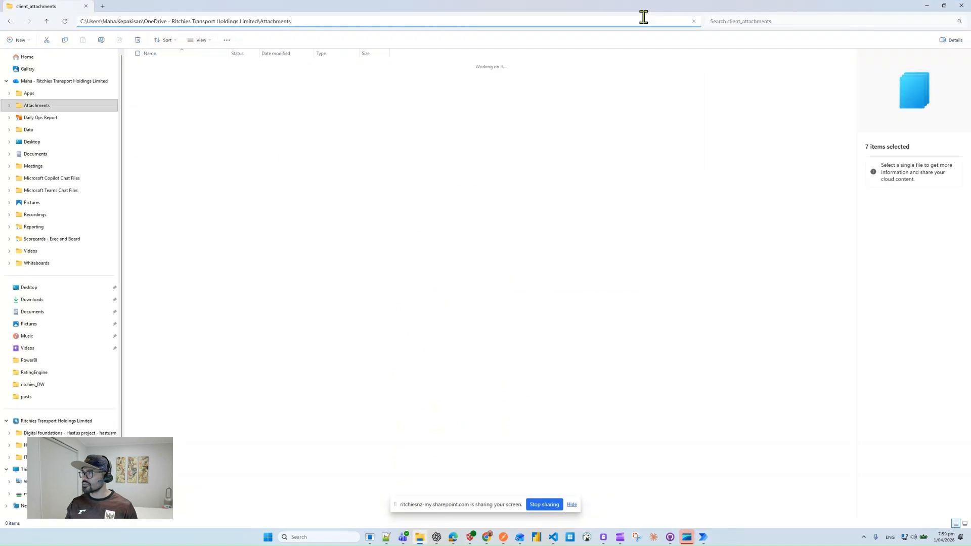
pyautogui.click(292, 55)
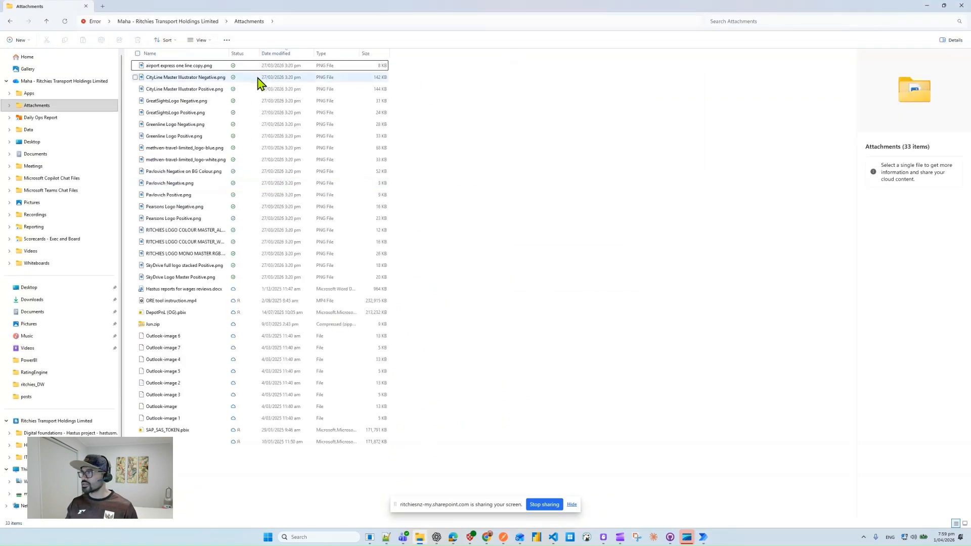
# - Restore the File Explorer window to a smaller size, return to the flow designer and close the Copy file(s) settings
pyautogui.doubleClick(607, 6)
pyautogui.moveTo(546, 161); pyautogui.dragTo(281, 199)
pyautogui.click(542, 201)
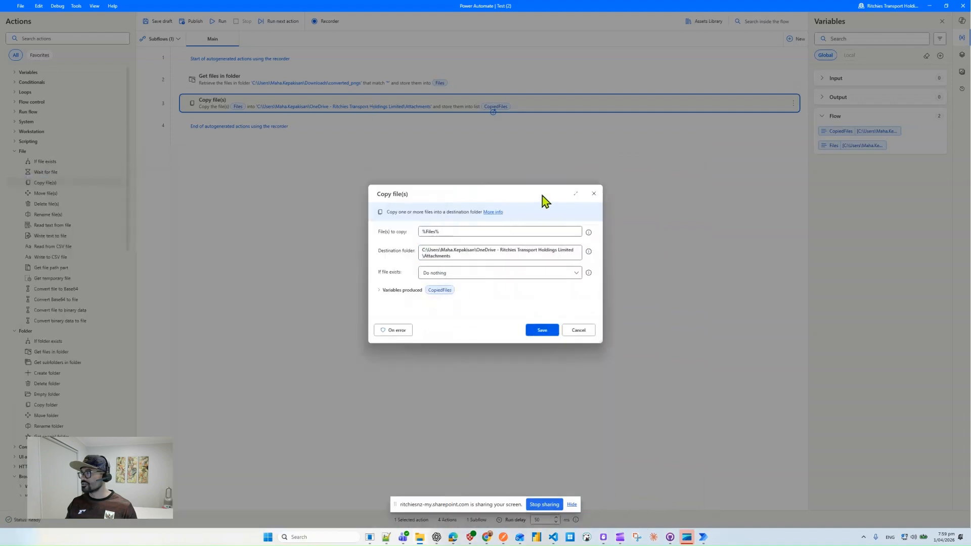
pyautogui.click(594, 193)
# - Copy the source folder path from the Get files in folder action and cancel its settings dialog
pyautogui.doubleClick(361, 86)
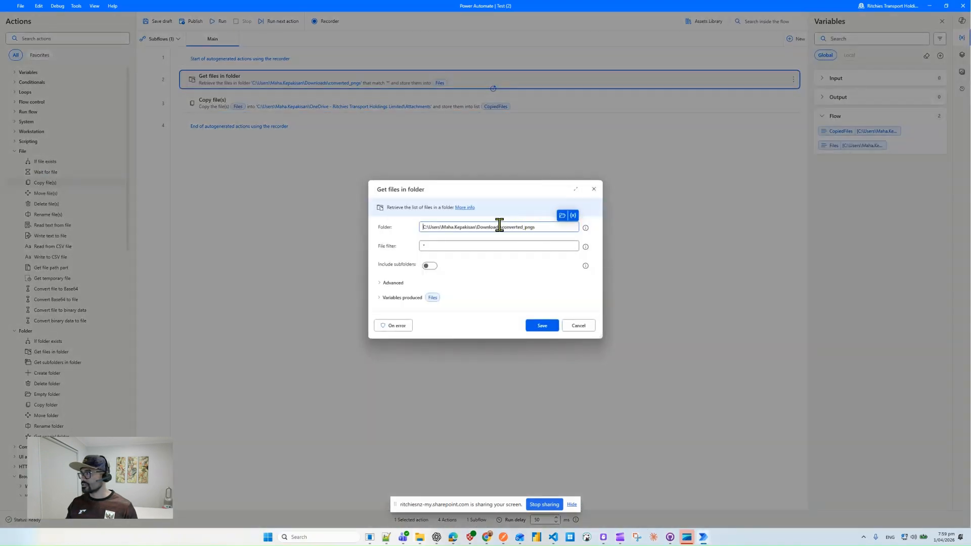
pyautogui.moveTo(540, 225); pyautogui.dragTo(369, 221)
pyautogui.hotkey('ctrl', 'c')
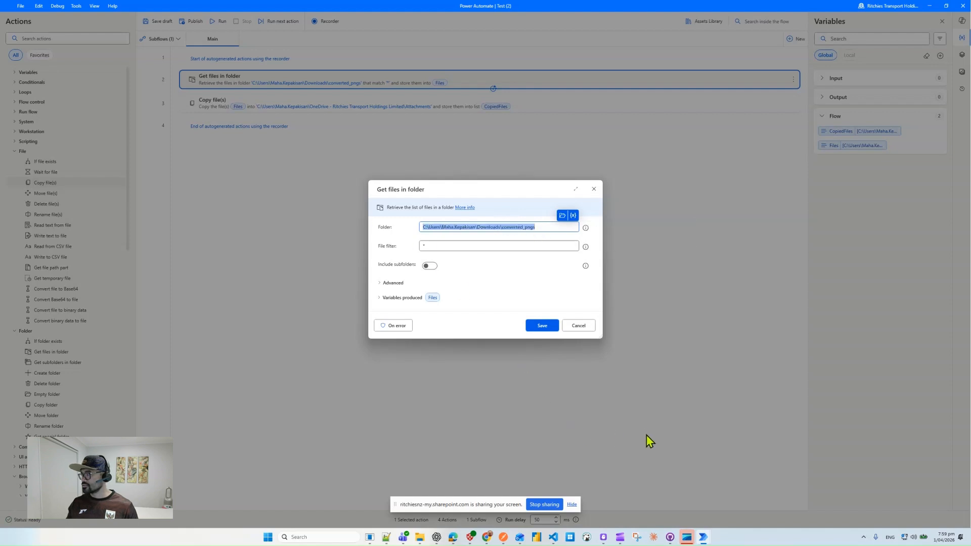
pyautogui.click(576, 326)
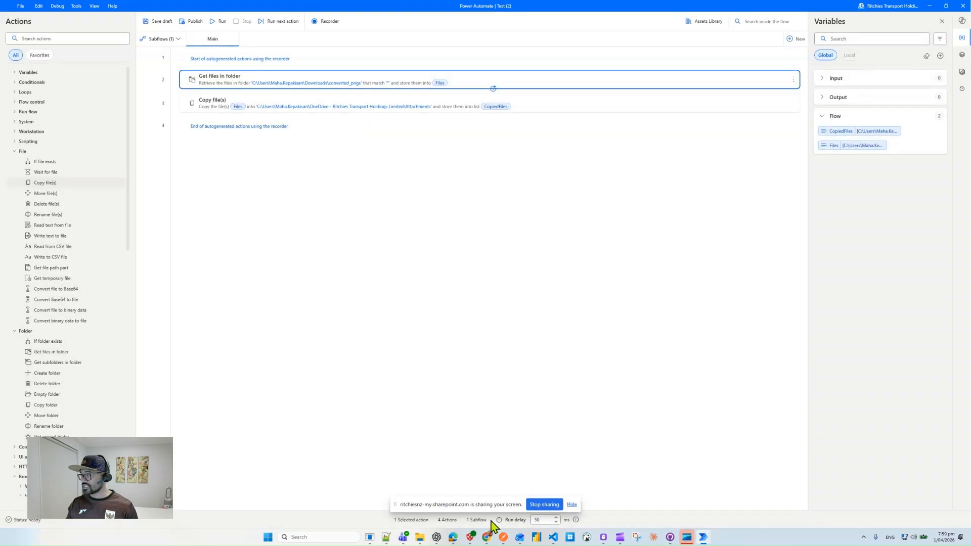
# - Arrange the Attachments folder and the copied converted_pngs path side by side in two File Explorer windows to compare their files
pyautogui.click(419, 538)
pyautogui.moveTo(299, 182); pyautogui.dragTo(5, 124)
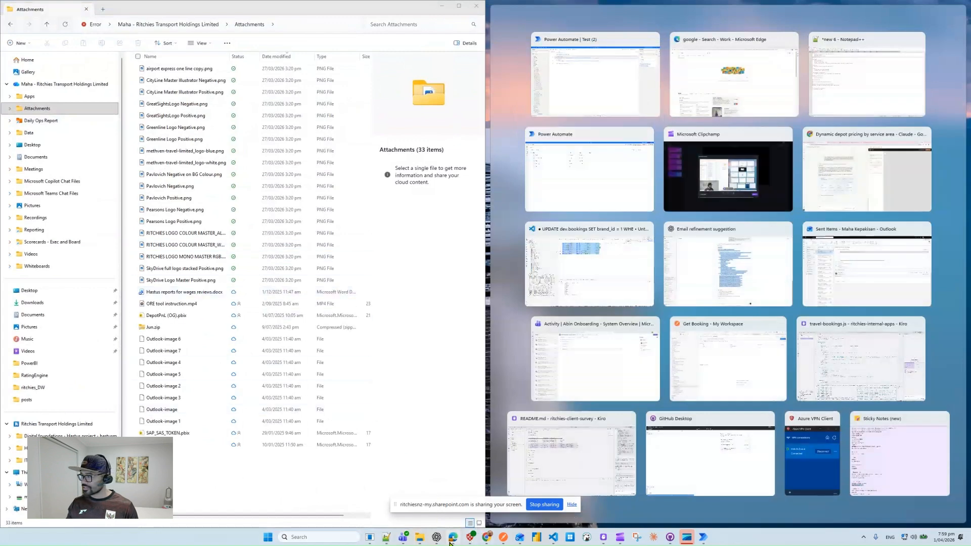
pyautogui.rightClick(422, 538)
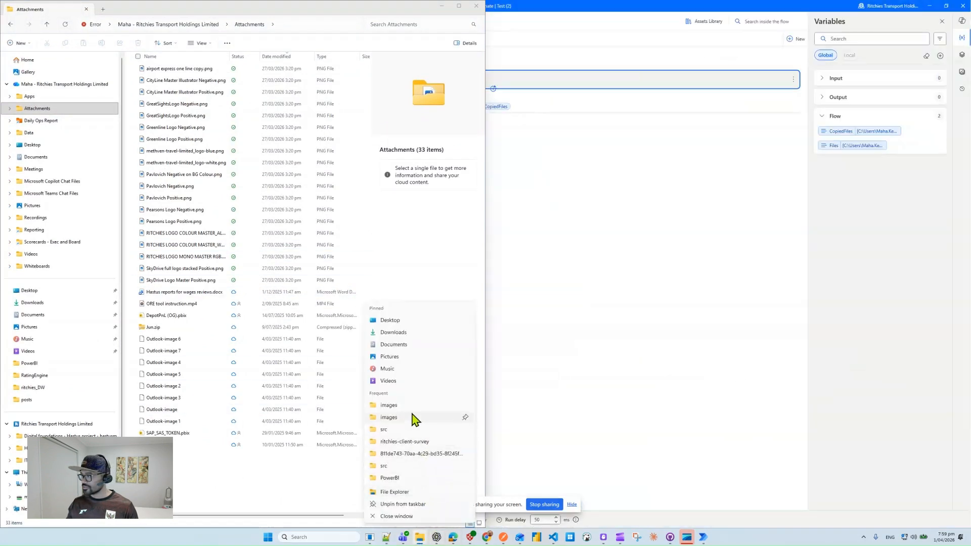
pyautogui.click(413, 407)
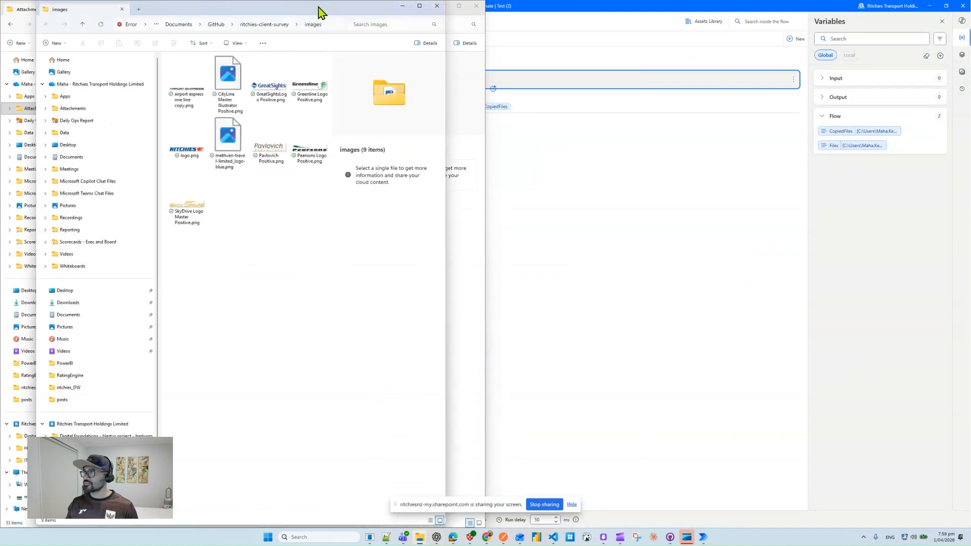
pyautogui.moveTo(318, 10); pyautogui.dragTo(719, 91)
pyautogui.click(721, 106)
pyautogui.hotkey('ctrl', 'v')
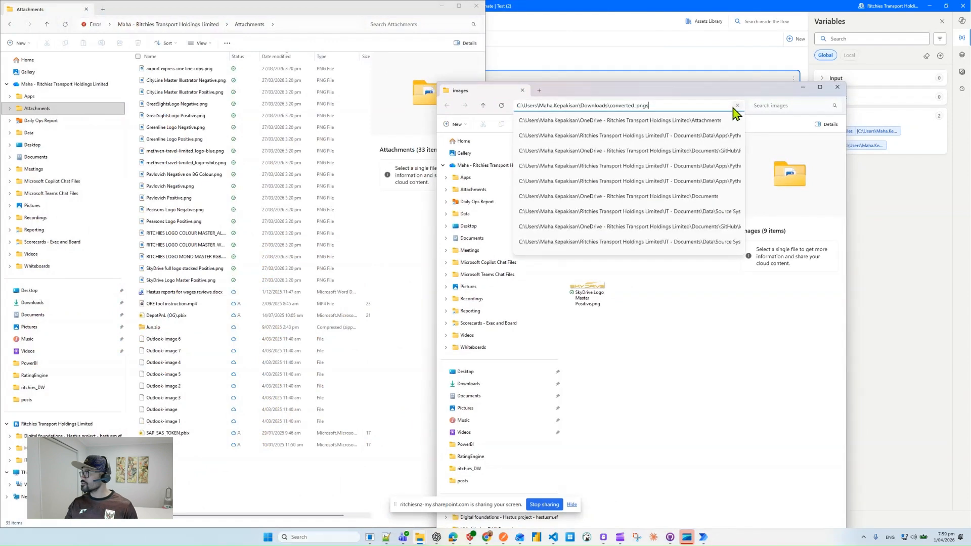
pyautogui.press('Return')
pyautogui.moveTo(683, 94); pyautogui.dragTo(969, 82)
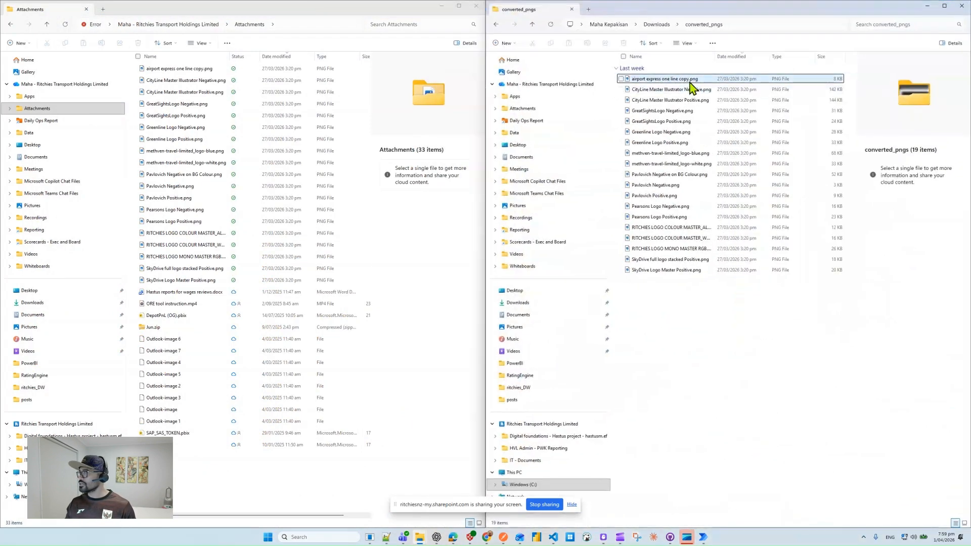